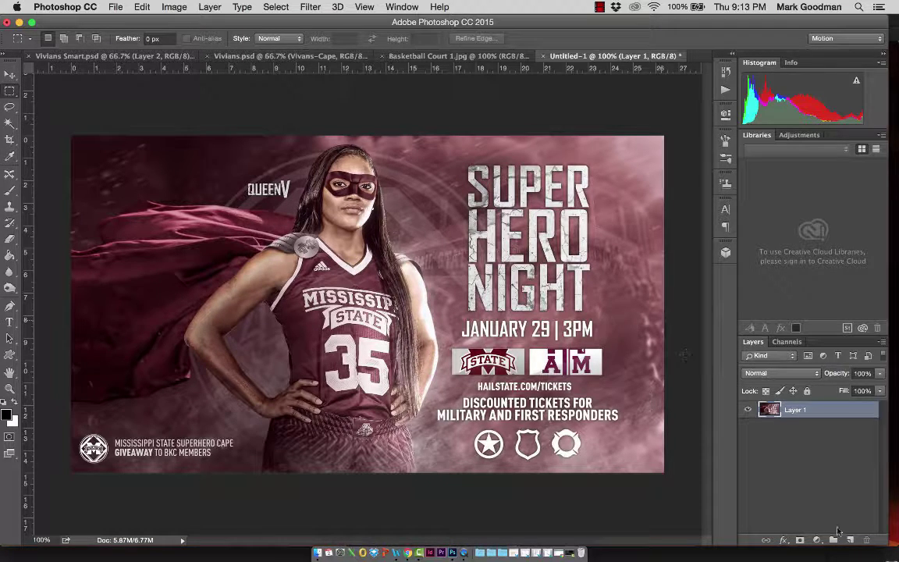
- Add a layer mask to Layer 1 and activate the Brush tool with black as the foreground colour
left_click(800, 540)
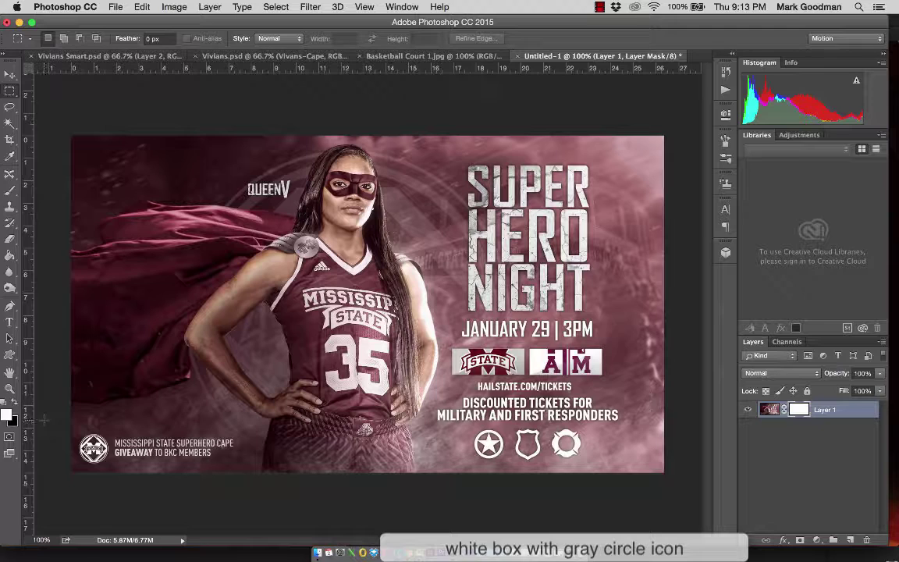
key("x")
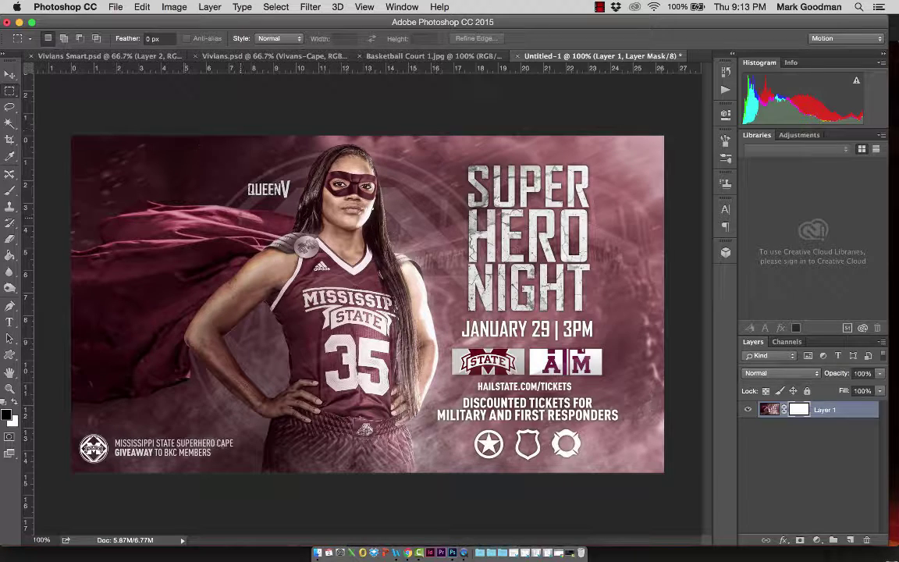
key("b")
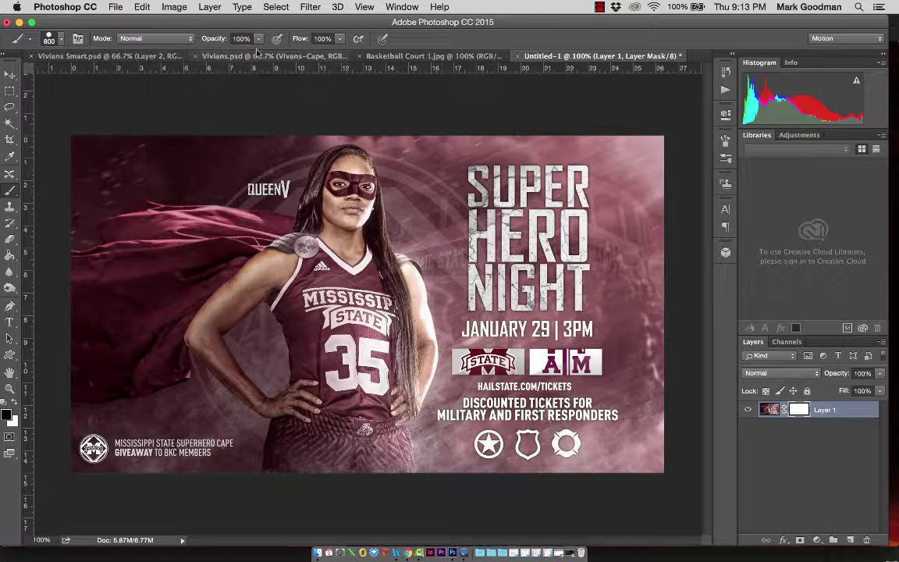
- Set the brush size to 137 px
left_click(60, 41)
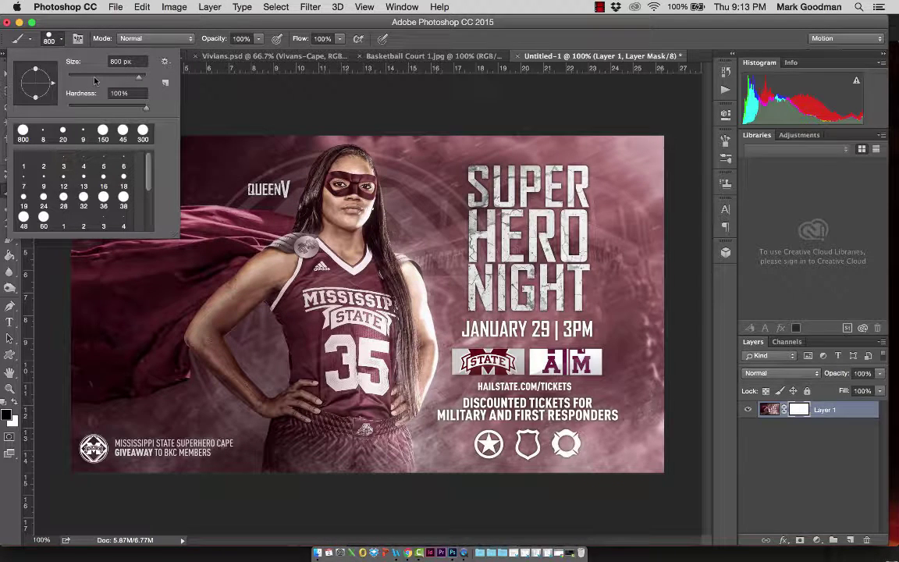
mouse_move(94, 78)
left_mouse_down()
mouse_move(81, 71)
mouse_move(114, 76)
left_mouse_up()
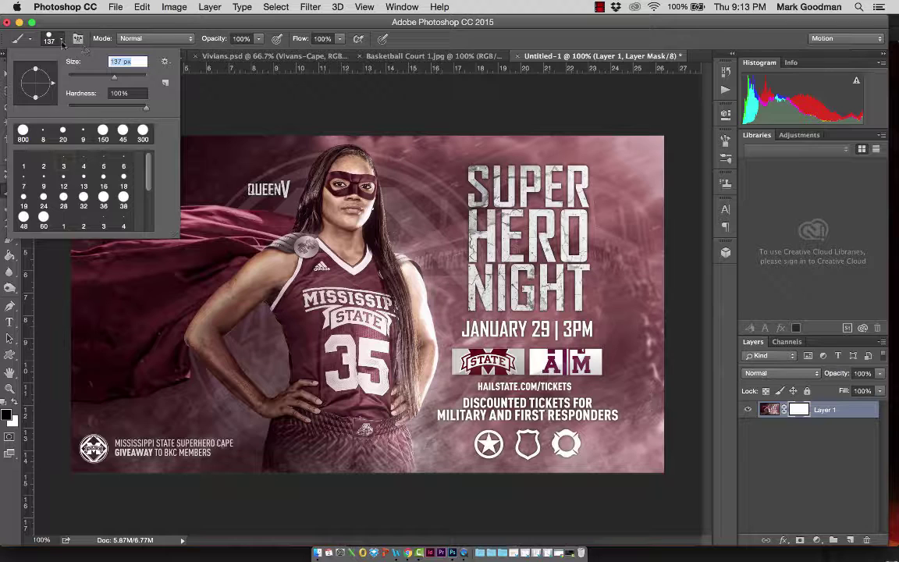
key("Return")
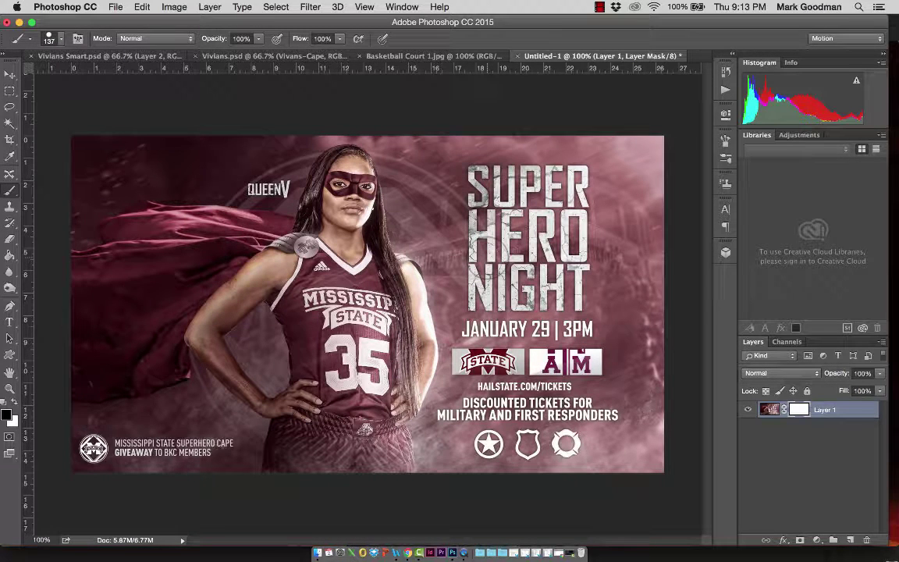
- Try smaller and larger brush sizes, ending with a 600 px brush
key("bracketleft")
key("bracketleft")
key("bracketleft")
key("bracketleft")
key("bracketleft")
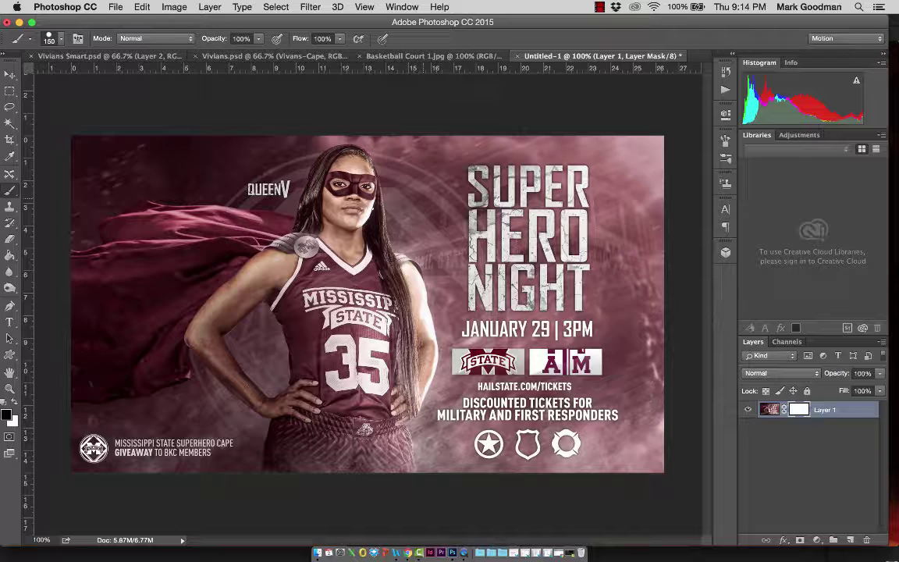
key("bracketright")
key("bracketright")
key("bracketright")
key("bracketright")
key("bracketright")
key("bracketright")
key("bracketright")
key("bracketright")
key("bracketright")
key("bracketright")
key("bracketright")
key("bracketright")
key("bracketright")
key("bracketright")
key("bracketright")
key("bracketright")
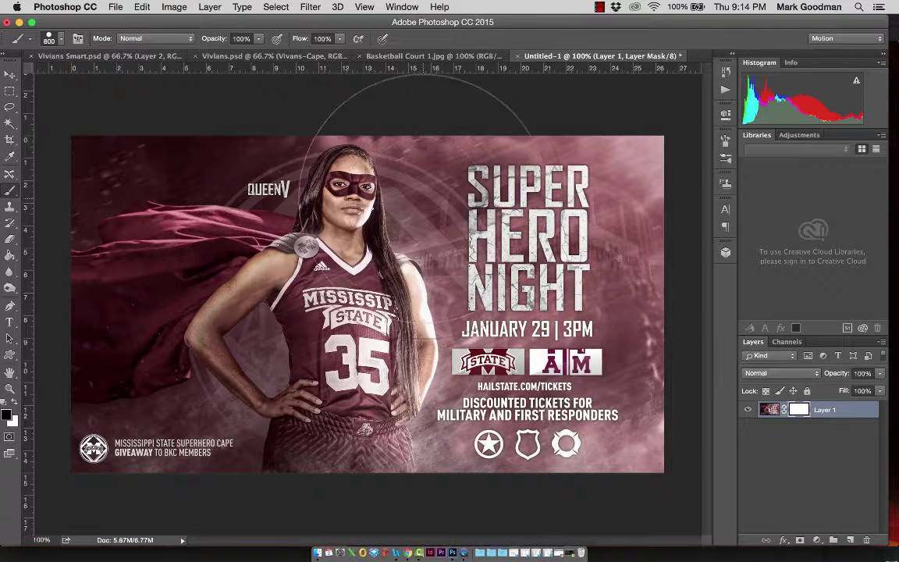
key("bracketright")
key("bracketright")
key("bracketright")
key("bracketright")
key("bracketright")
key("bracketright")
key("bracketright")
key("bracketright")
key("bracketright")
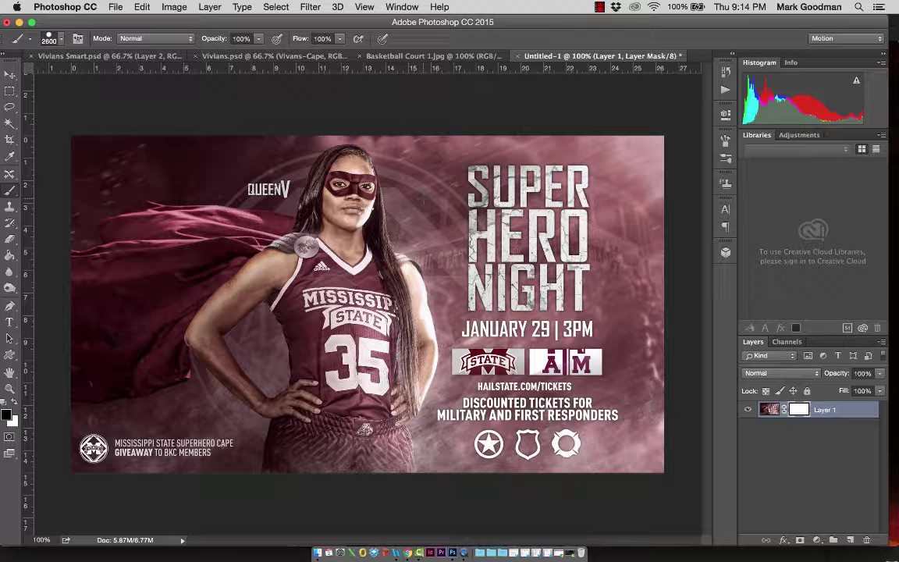
key("bracketleft")
key("bracketleft")
key("bracketleft")
key("bracketleft")
key("bracketleft")
key("bracketleft")
key("bracketleft")
key("bracketleft")
key("bracketleft")
key("bracketleft")
key("bracketleft")
key("bracketleft")
key("bracketleft")
key("bracketleft")
key("bracketleft")
key("bracketleft")
key("bracketleft")
key("bracketleft")
key("bracketleft")
key("bracketleft")
key("bracketright")
key("bracketright")
key("bracketright")
key("bracketright")
key("bracketright")
key("bracketright")
key("bracketright")
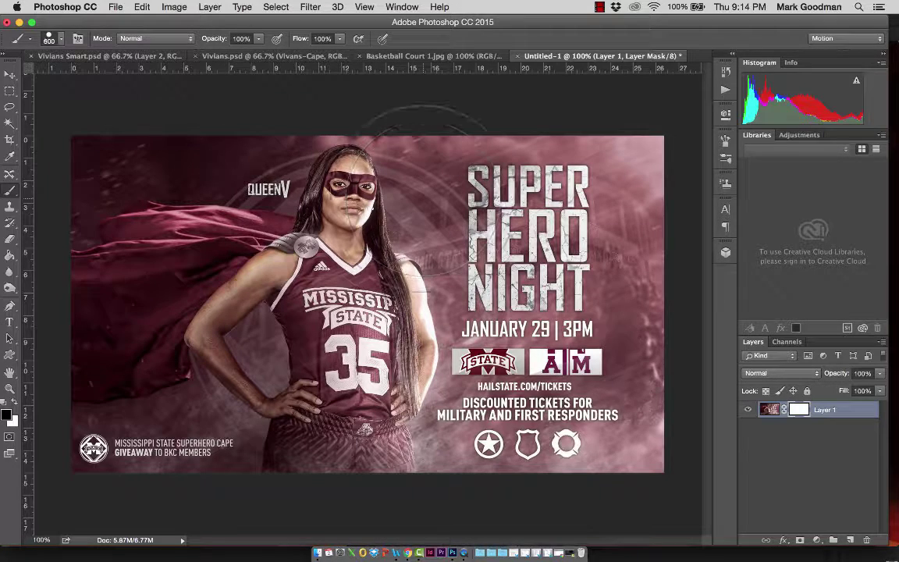
- Paint the mask black over the event text beside the player, the giveaway text below the cape, and the background above the cape
mouse_move(486, 117)
left_mouse_down()
mouse_move(461, 130)
mouse_move(626, 466)
mouse_move(611, 155)
mouse_move(569, 435)
mouse_move(560, 200)
mouse_move(545, 390)
mouse_move(514, 452)
mouse_move(511, 425)
mouse_move(511, 442)
mouse_move(517, 432)
mouse_move(593, 429)
left_mouse_up()
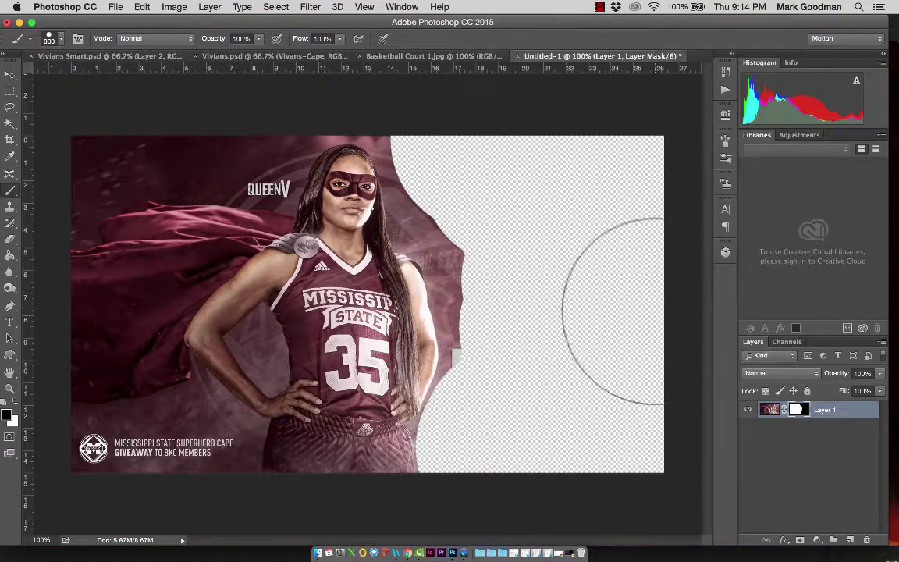
mouse_move(522, 412)
left_mouse_down()
mouse_move(507, 381)
mouse_move(535, 341)
mouse_move(531, 270)
mouse_move(525, 278)
mouse_move(489, 134)
mouse_move(486, 165)
mouse_move(481, 121)
mouse_move(478, 186)
mouse_move(464, 99)
mouse_move(460, 109)
left_mouse_up()
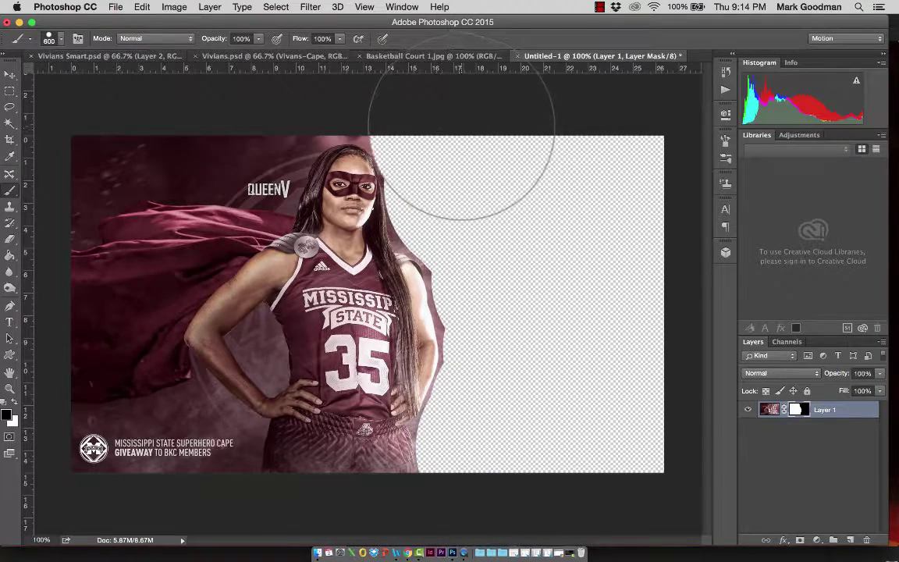
mouse_move(94, 465)
left_mouse_down()
mouse_move(117, 487)
mouse_move(156, 502)
left_mouse_up()
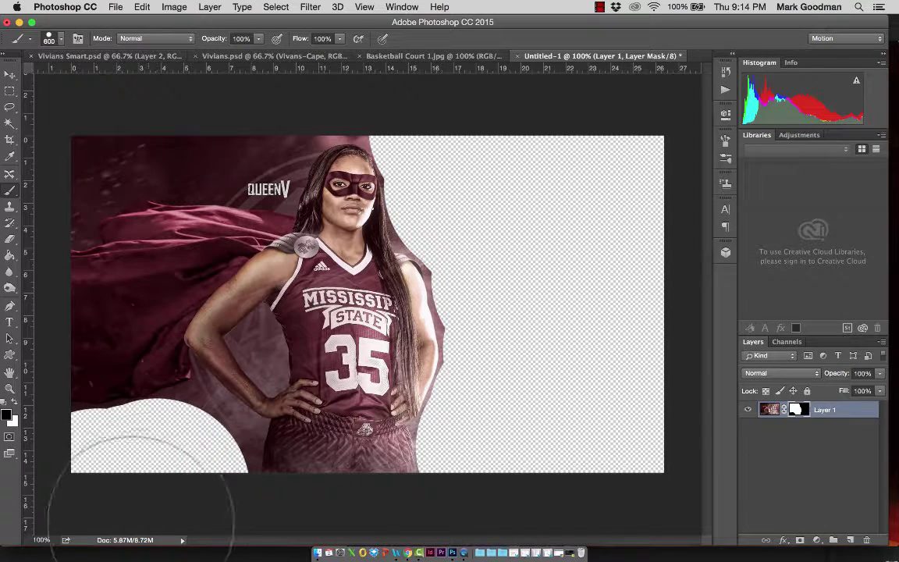
mouse_move(117, 110)
left_mouse_down()
mouse_move(182, 107)
mouse_move(76, 110)
mouse_move(63, 129)
left_mouse_up()
- Reduce the brush to 125 px and mask out the QueenV text and the background around the player's head
key("bracketleft")
key("bracketleft")
key("bracketleft")
key("bracketleft")
key("bracketleft")
key("bracketleft")
key("bracketleft")
key("bracketleft")
key("bracketleft")
key("bracketleft")
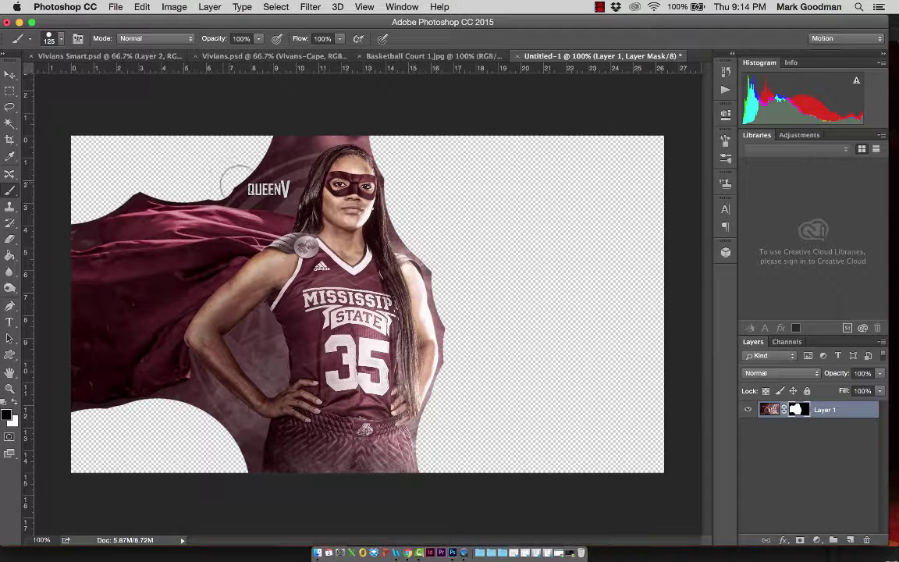
left_click(270, 184)
mouse_move(270, 184)
left_mouse_down()
mouse_move(283, 176)
mouse_move(261, 140)
mouse_move(326, 130)
mouse_move(374, 142)
mouse_move(328, 129)
left_mouse_up()
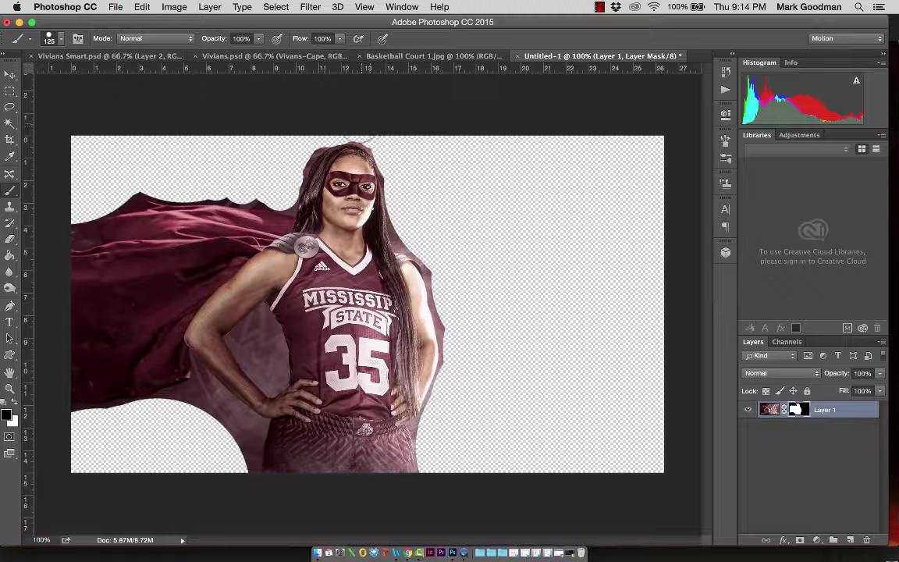
left_click(11, 123)
left_click(236, 294)
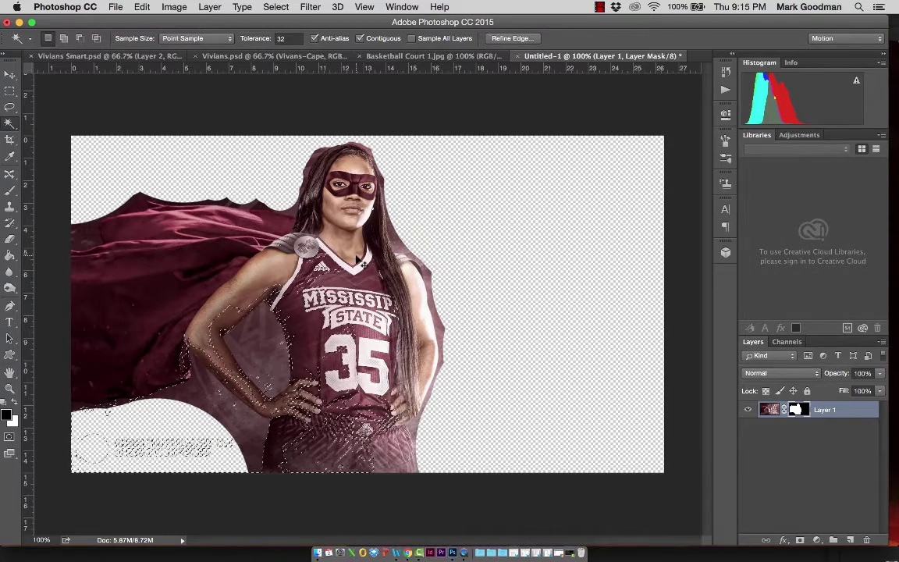
key("super+d")
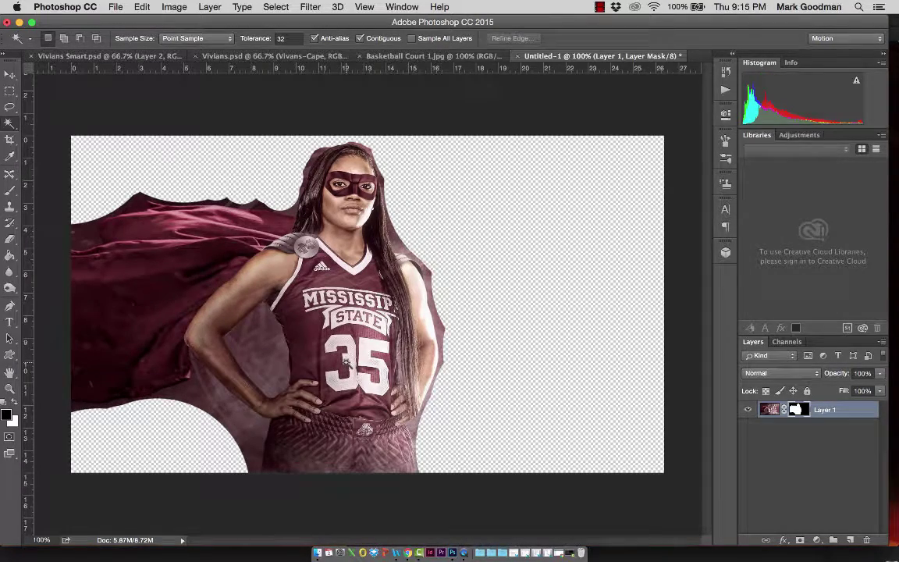
- Paint the mask with a 10 px brush to hide the background along the outer edge of the shorts, hand and lower forearm
key("b")
key("super+plus")
key("super+plus")
key("super+plus")
key("super+plus")
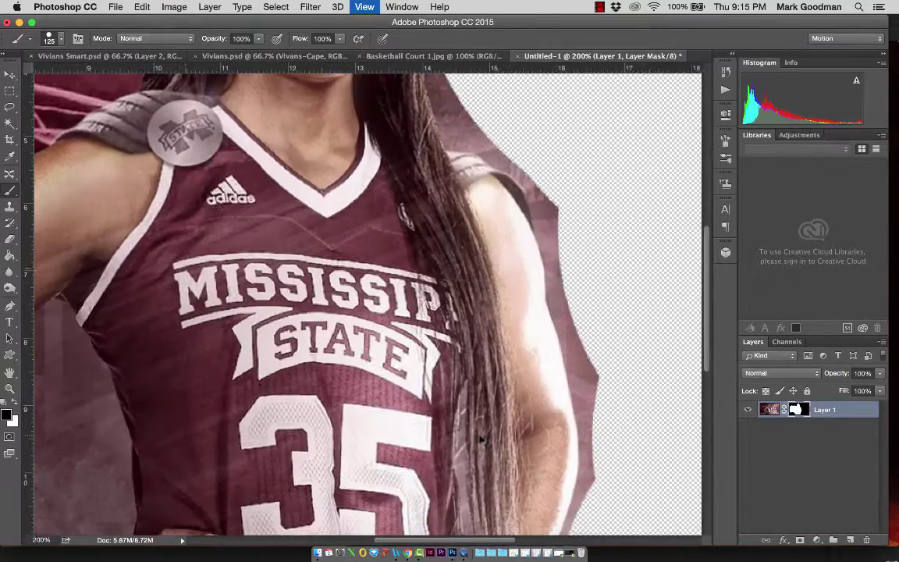
scroll(480, 433, "down", 10)
scroll(480, 433, "right", 5)
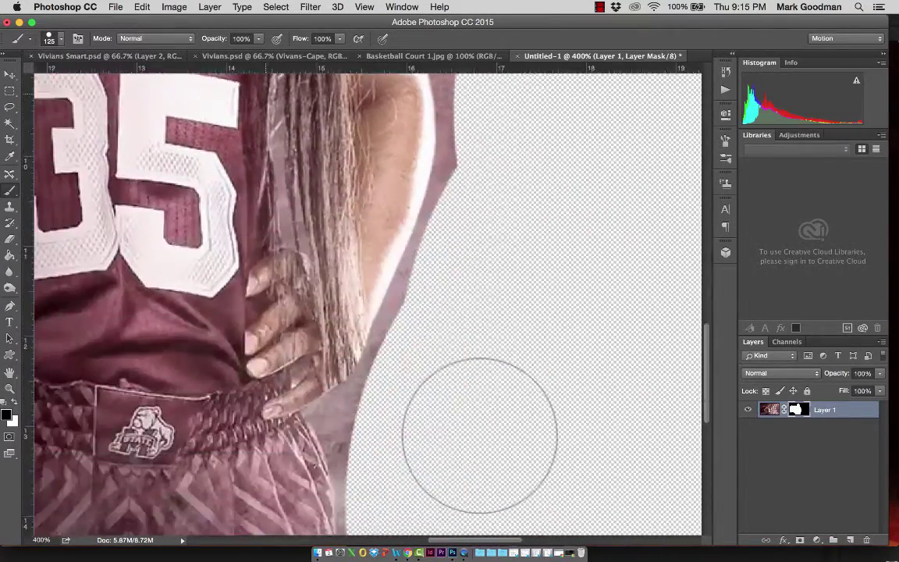
key("bracketleft")
key("bracketleft")
key("bracketleft")
key("bracketleft")
key("bracketleft")
key("bracketleft")
key("bracketleft")
key("bracketleft")
key("bracketleft")
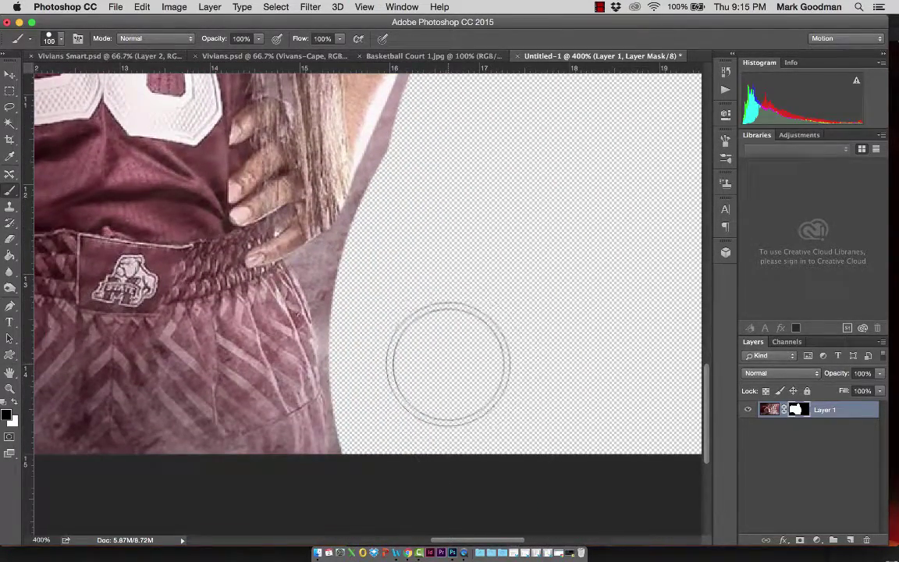
key("bracketleft")
key("bracketleft")
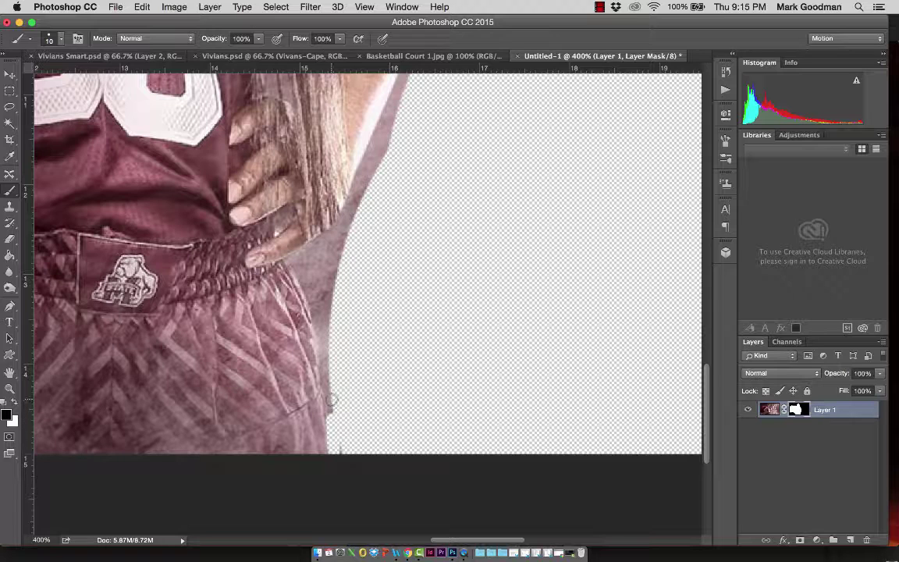
left_click_drag(325, 384, 319, 334)
mouse_move(306, 297)
left_mouse_down()
mouse_move(288, 291)
mouse_move(264, 234)
mouse_move(275, 227)
mouse_move(317, 244)
mouse_move(350, 199)
mouse_move(401, 84)
mouse_move(357, 145)
mouse_move(358, 108)
mouse_move(366, 193)
mouse_move(401, 136)
mouse_move(337, 261)
mouse_move(317, 261)
mouse_move(333, 247)
mouse_move(343, 323)
left_mouse_up()
- Enlarge the brush to 30 px and mask out the leftover background beside the shorts and hand
key("bracketright")
key("bracketright")
key("bracketright")
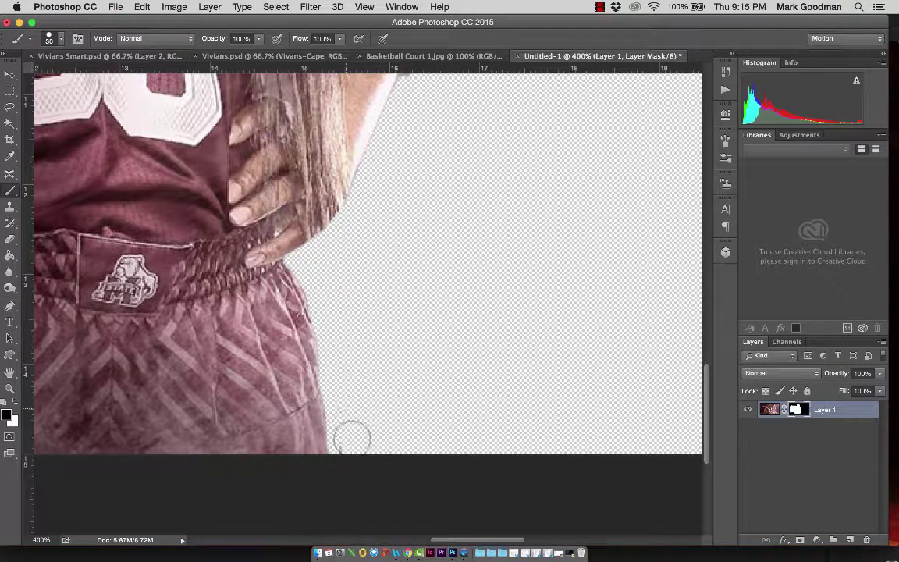
left_click_drag(377, 256, 363, 470)
- Set the brush to 9 px and mask out the background along the outer edge of the forearm and elbow
scroll(363, 470, "up", 5)
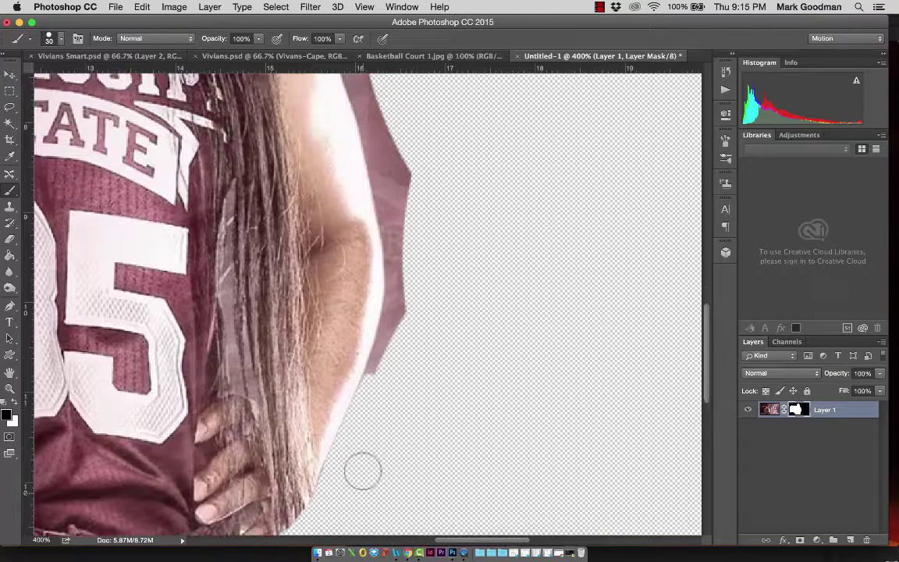
key("bracketleft")
key("bracketleft")
key("bracketleft")
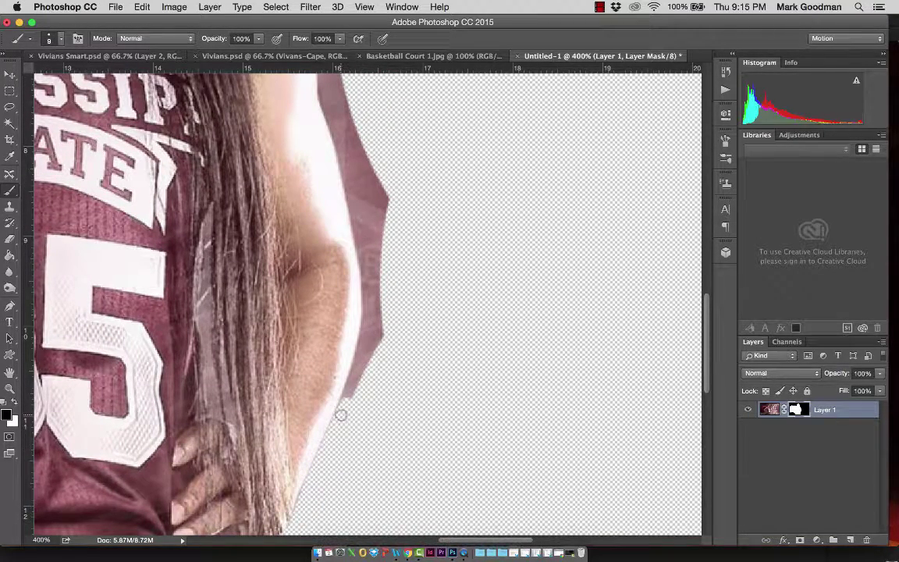
left_click_drag(340, 414, 355, 365)
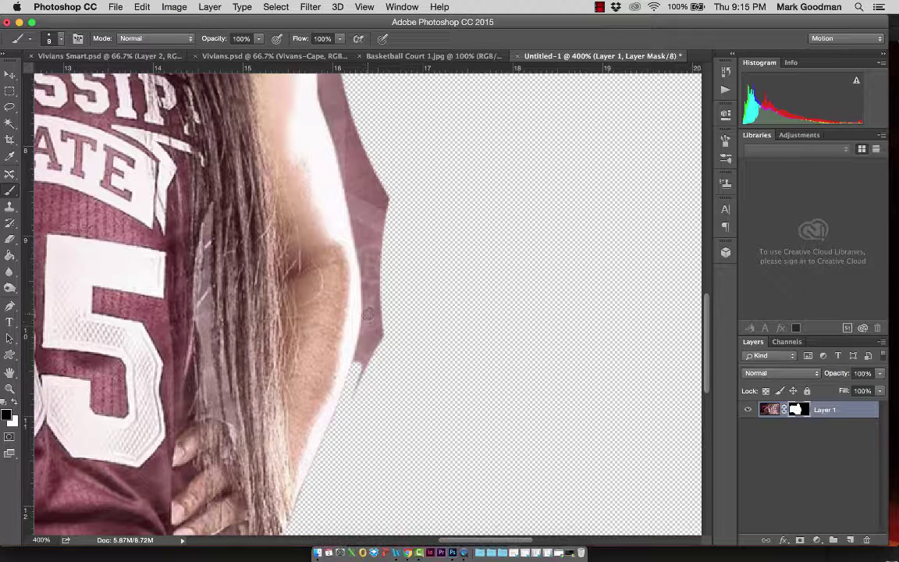
left_click_drag(368, 312, 365, 273)
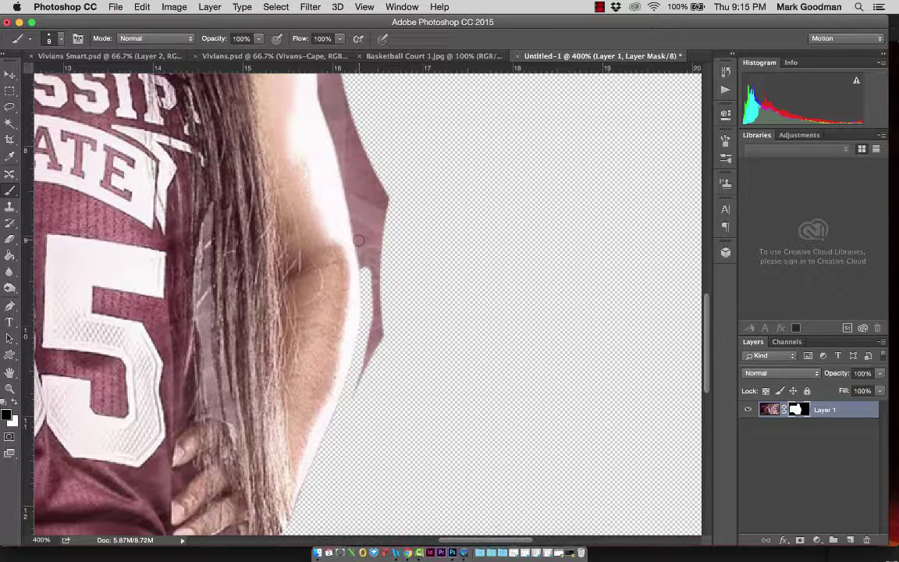
left_click_drag(357, 238, 337, 140)
- Continue masking the background edge up the upper arm and over the shoulder strap to the hair
scroll(336, 140, "up", 3)
scroll(337, 141, "left", 2)
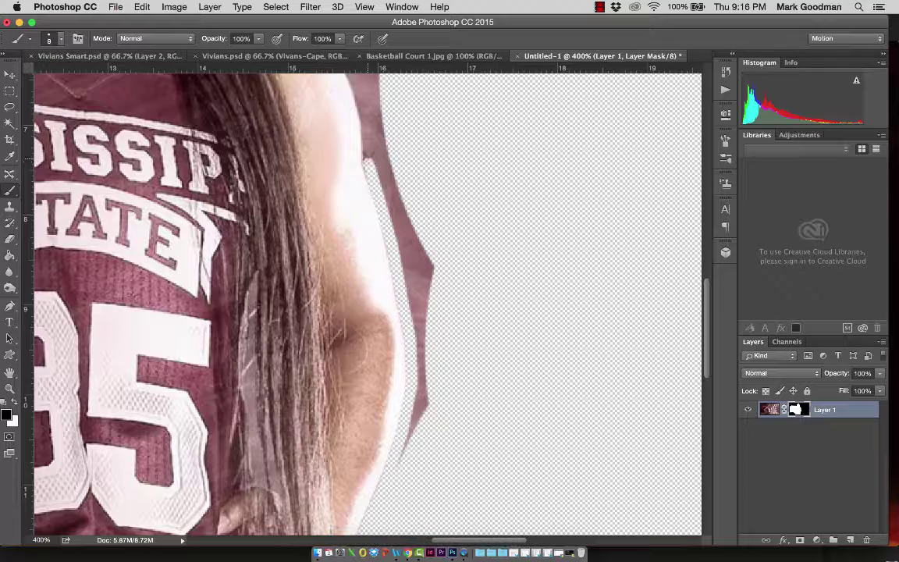
scroll(331, 121, "up", 5)
scroll(367, 195, "left", 3)
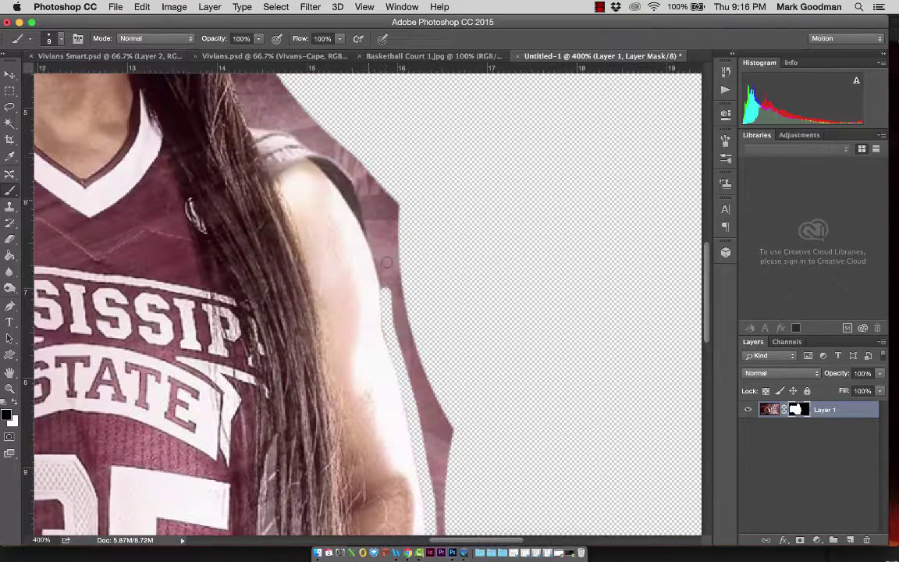
mouse_move(386, 264)
left_mouse_down()
mouse_move(382, 320)
mouse_move(371, 232)
left_mouse_up()
mouse_move(361, 190)
left_mouse_down()
mouse_move(310, 150)
mouse_move(343, 163)
mouse_move(269, 118)
mouse_move(233, 111)
mouse_move(251, 121)
left_mouse_up()
- Mask out the background beside the long hair above the shoulder
scroll(252, 120, "up", 5)
scroll(251, 121, "left", 5)
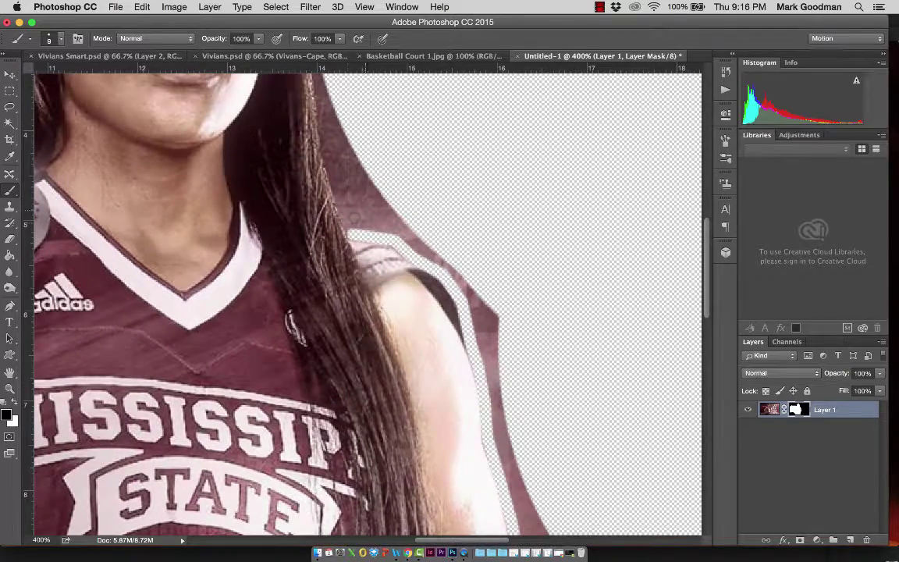
left_click_drag(355, 218, 349, 234)
left_click_drag(337, 194, 348, 226)
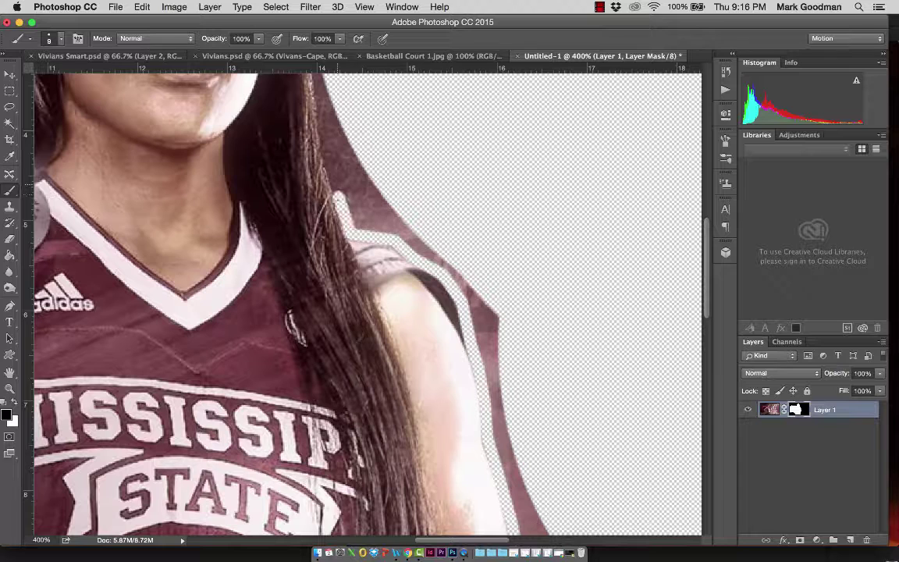
mouse_move(326, 154)
left_mouse_down()
mouse_move(323, 86)
mouse_move(297, 97)
mouse_move(334, 202)
mouse_move(339, 162)
mouse_move(358, 215)
mouse_move(340, 132)
mouse_move(366, 196)
mouse_move(370, 178)
left_mouse_up()
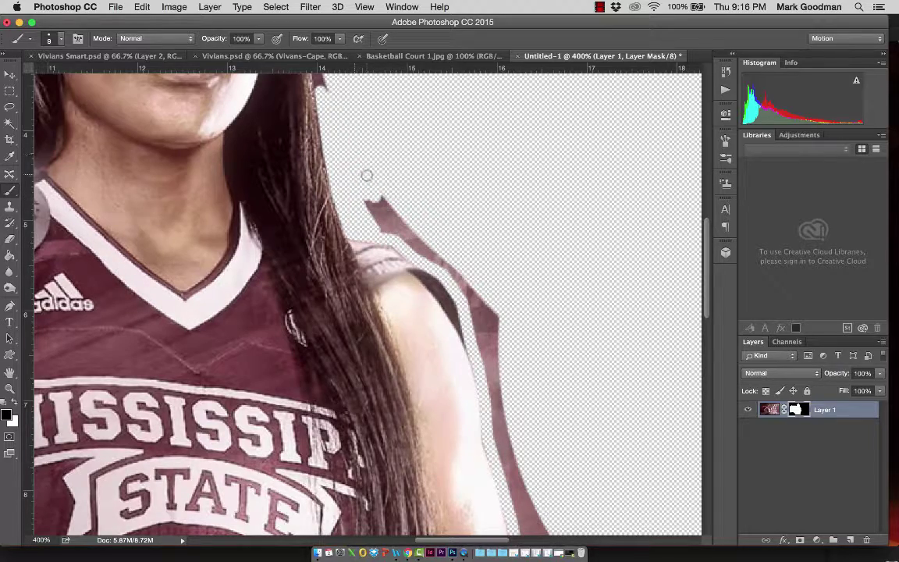
- Start a new document and name it Vivians Animated Hero
key("super+1")
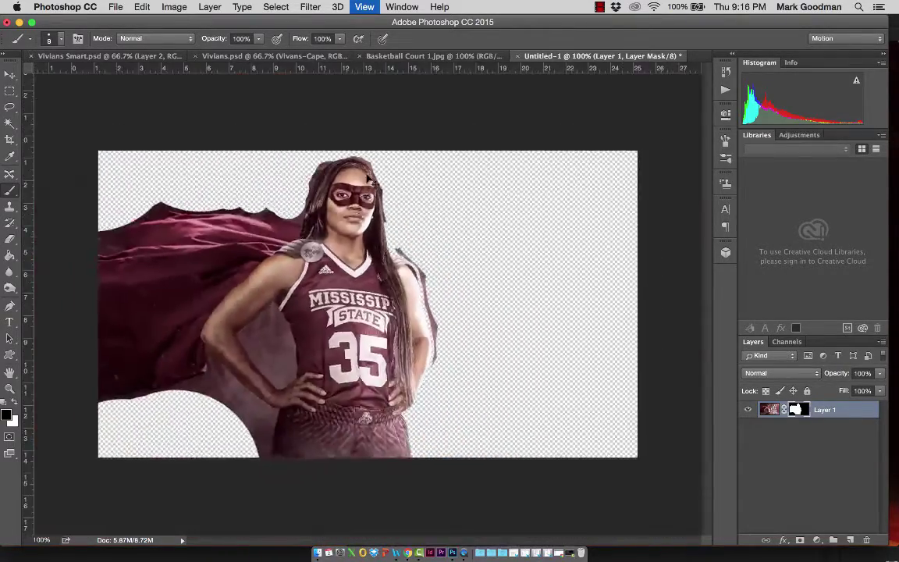
key("super+minus")
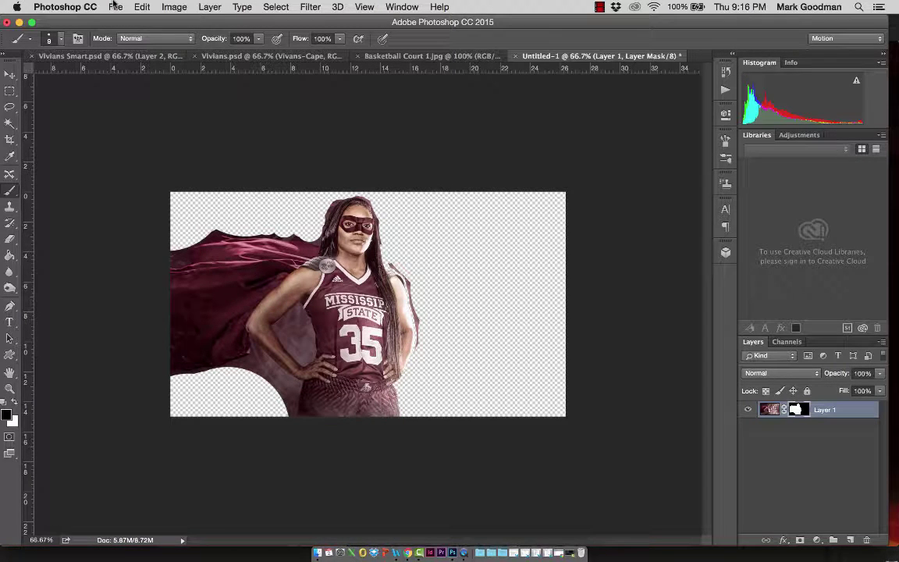
left_click(114, 6)
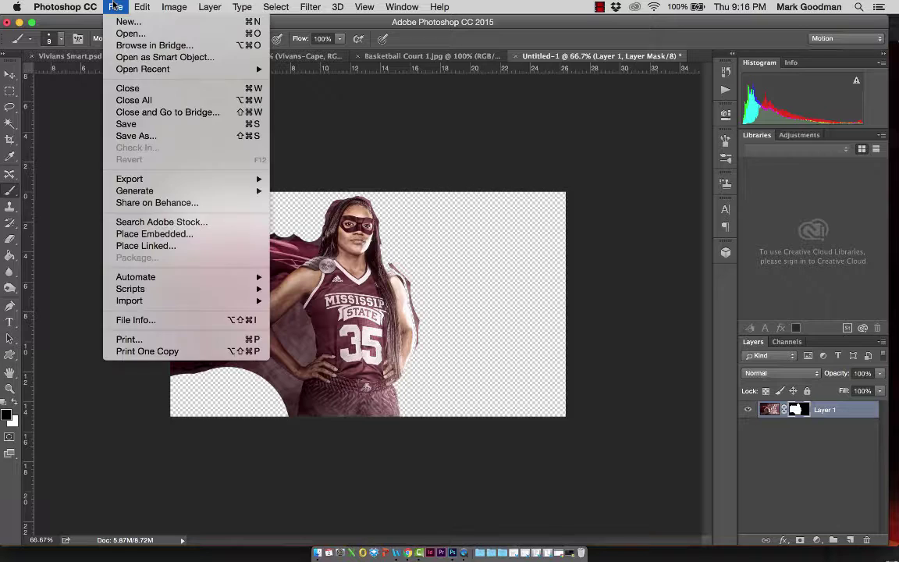
left_click(117, 23)
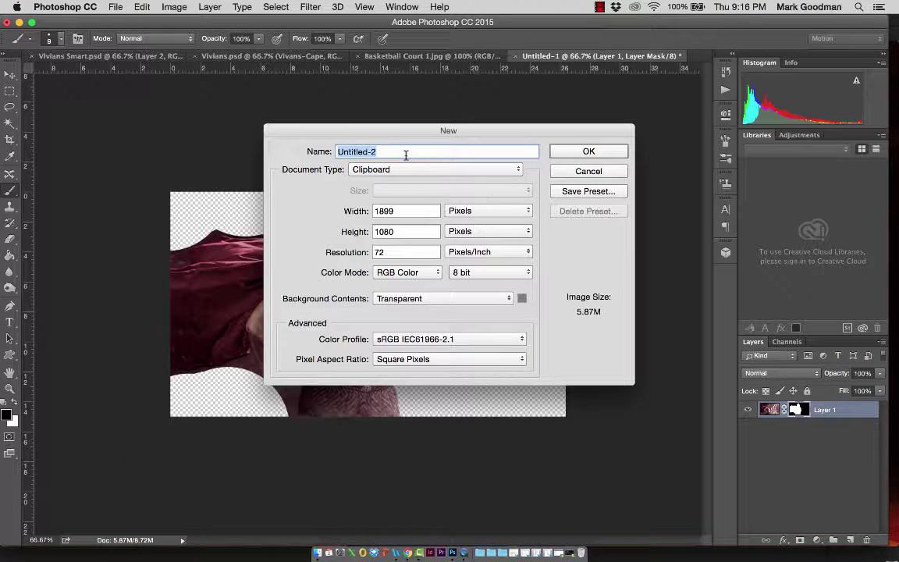
type("Vivians A")
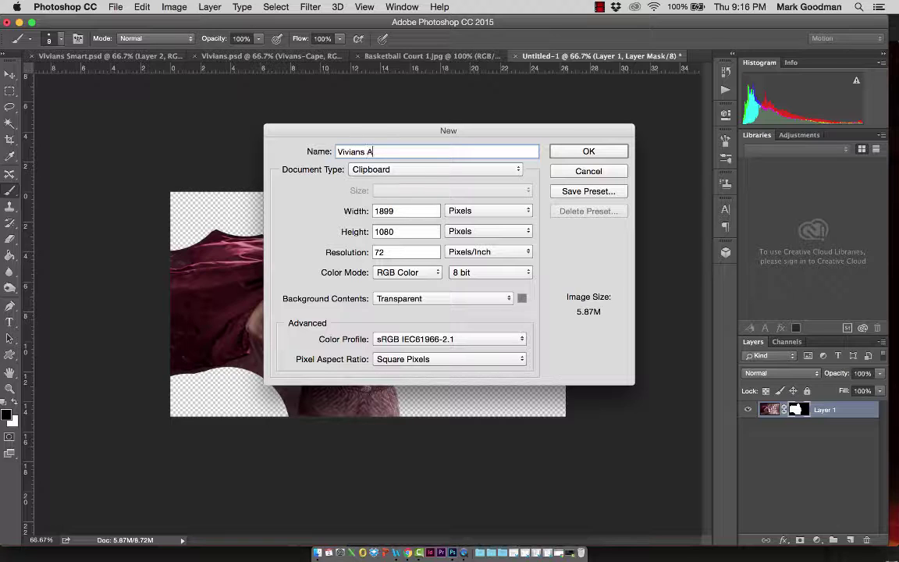
type("nimated")
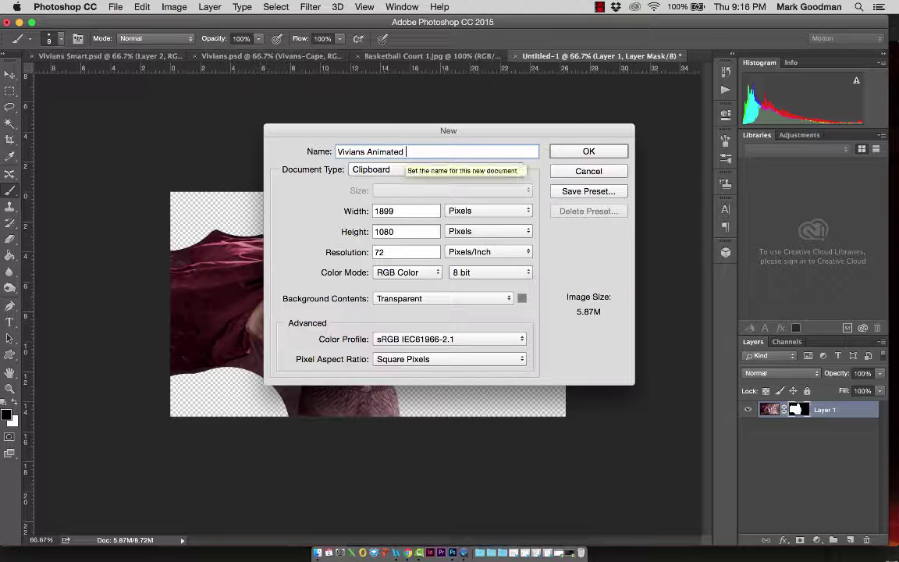
type(" Heo")
key("BackSpace")
type("ro")
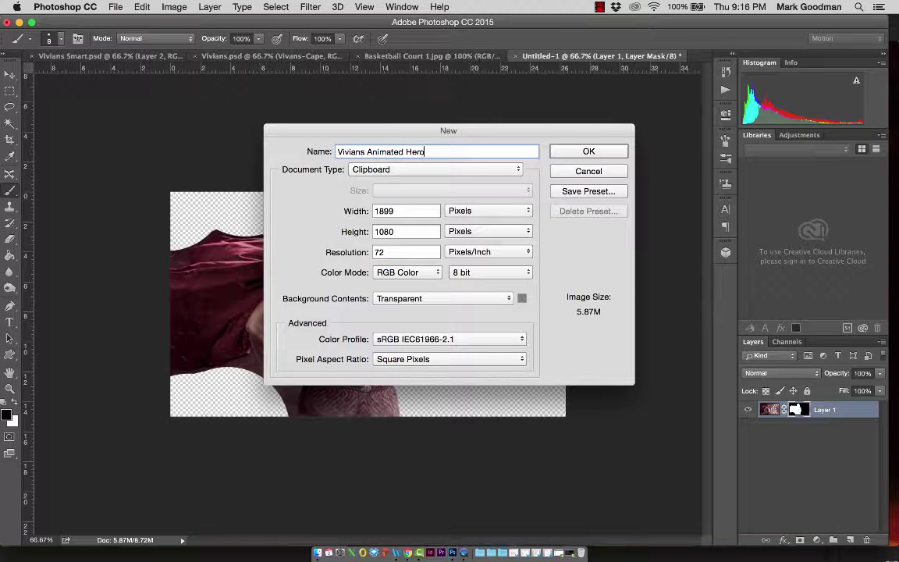
- Set the document width to 1920 pixels and create it with a height of 1080 pixels, 72 pixels/inch and transparent background
left_click(377, 210)
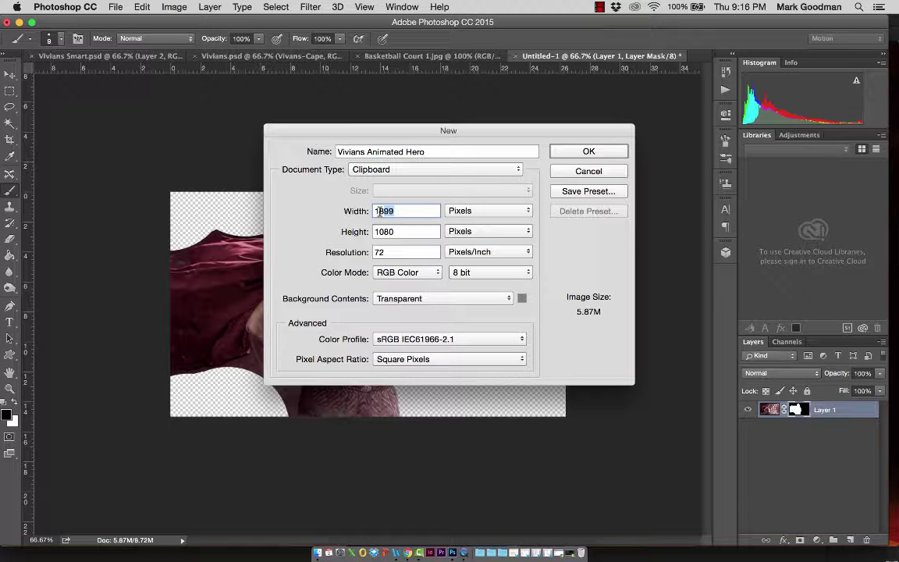
type("920")
key("Tab")
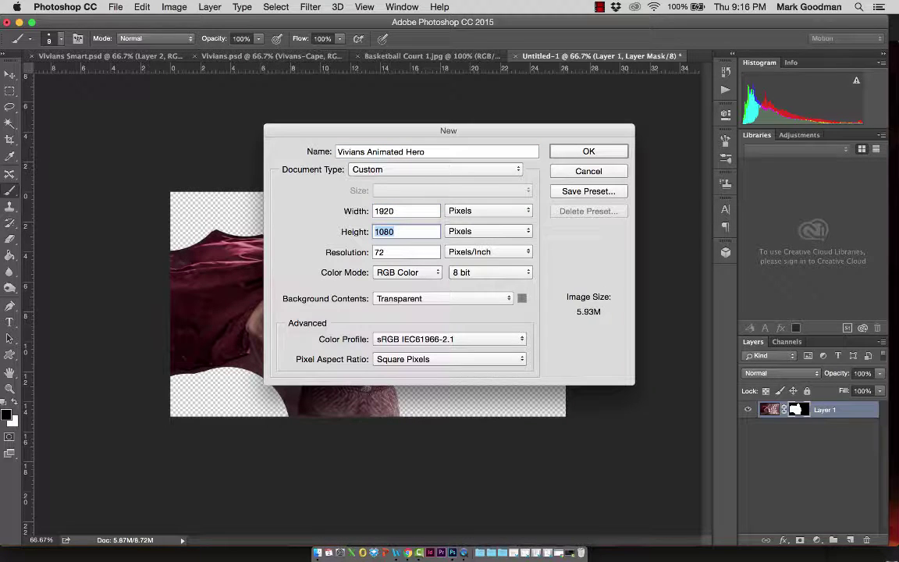
key("Tab")
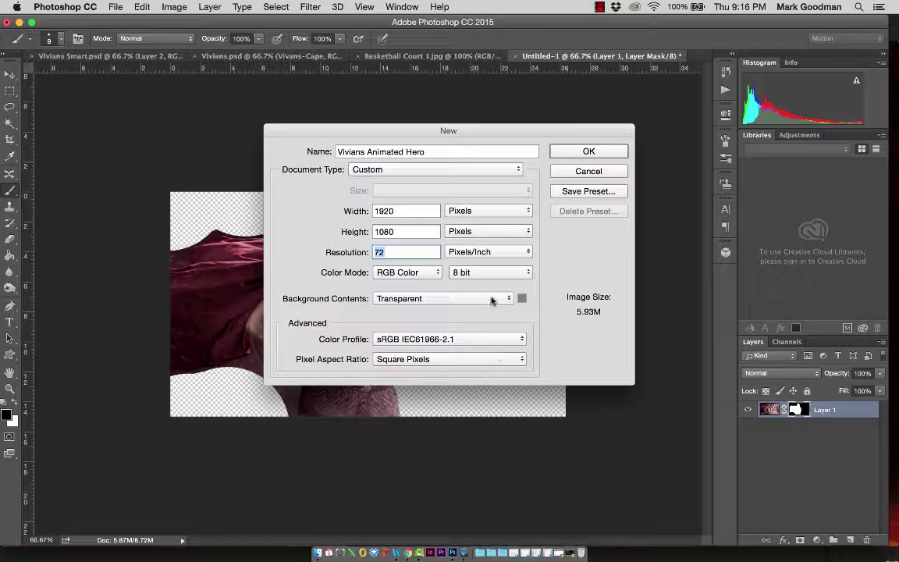
left_click(587, 150)
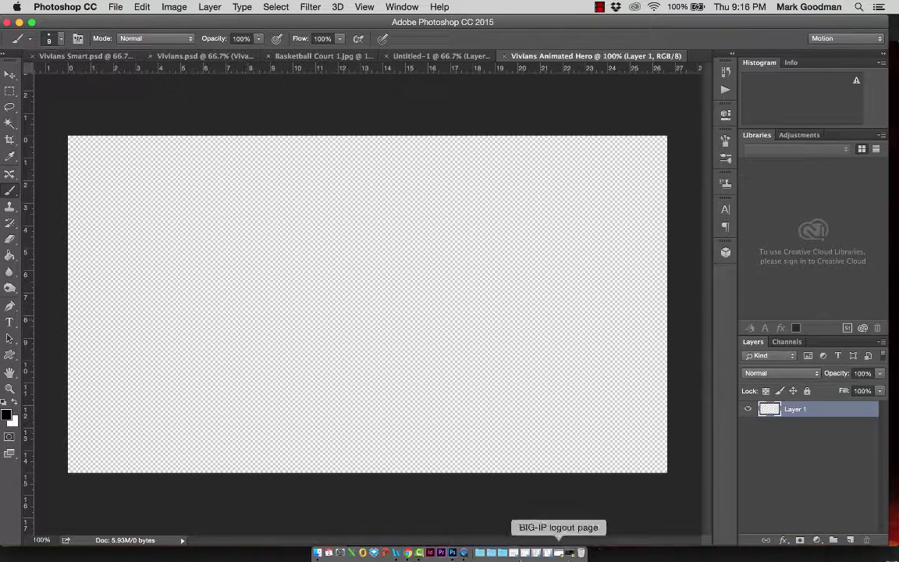
- Switch to QuickTime Player, replay the Vivians Smart.mp4 video from near its start, and close it
left_click(465, 553)
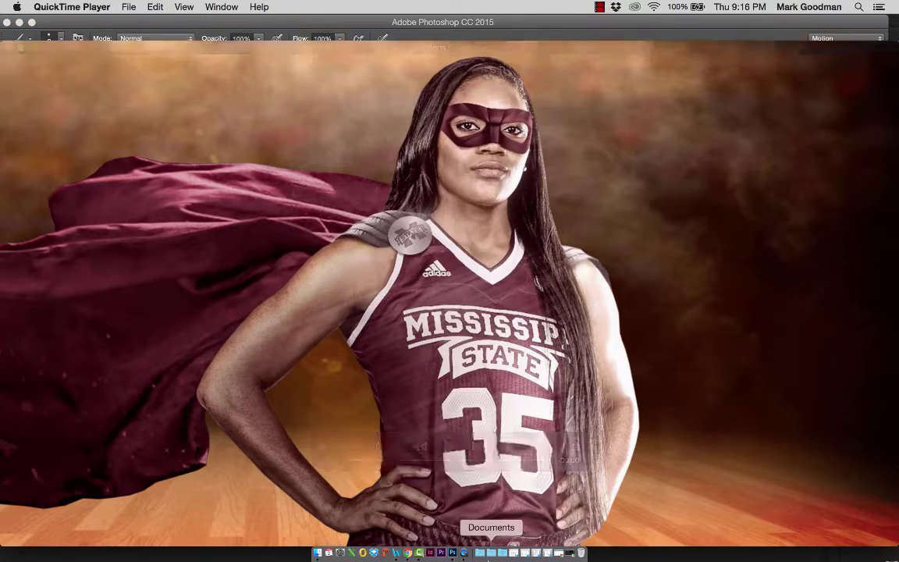
mouse_move(363, 481)
left_click(349, 461)
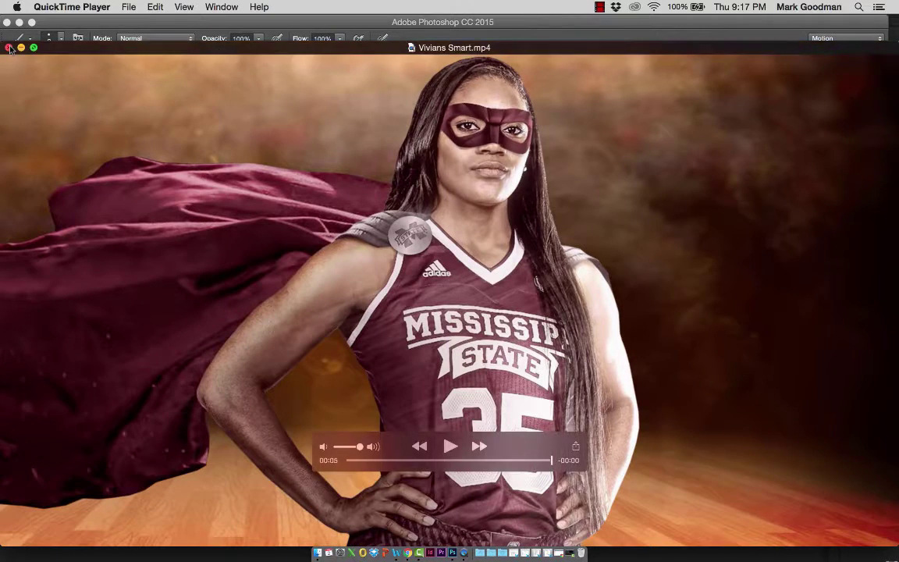
left_click(9, 49)
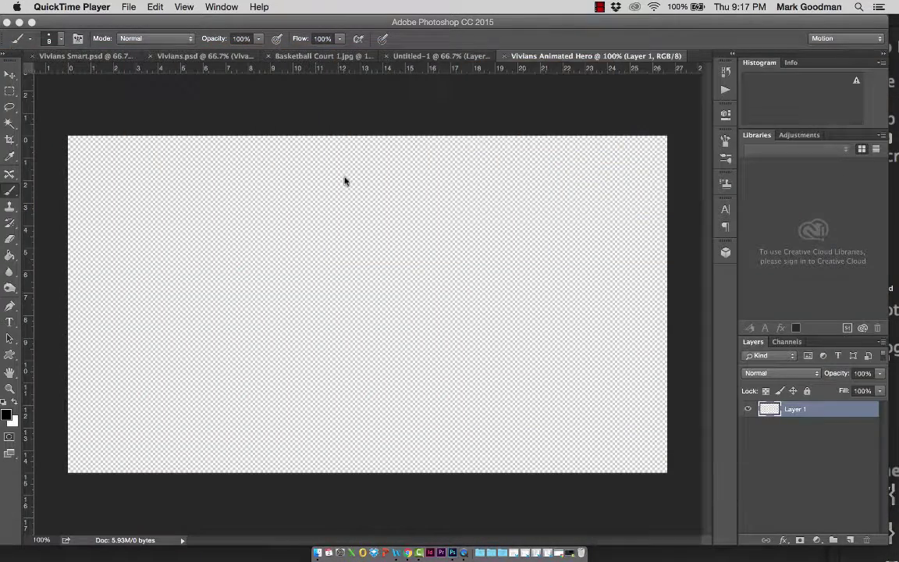
- Copy the whole Basketball Court 1.jpg image and paste it into the Vivians Animated Hero document
left_click(341, 56)
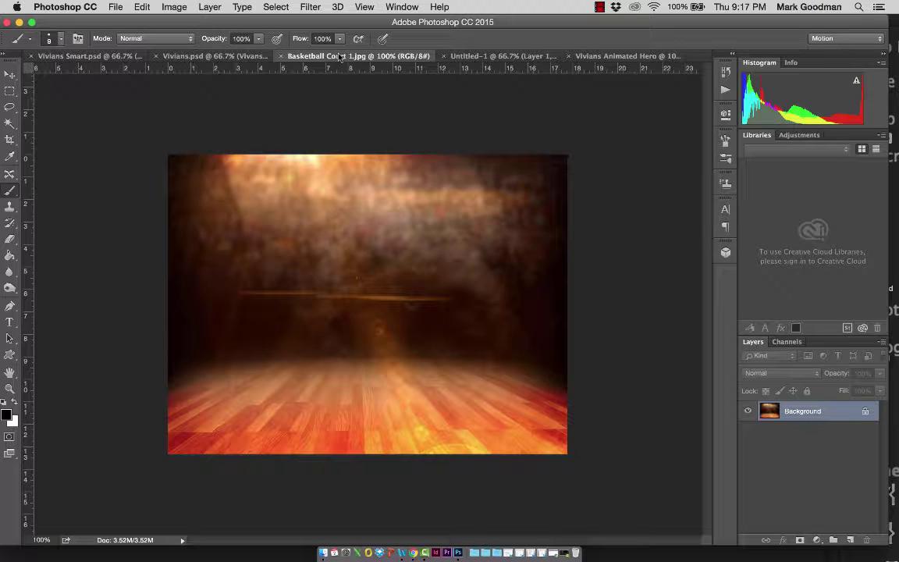
key("super+a")
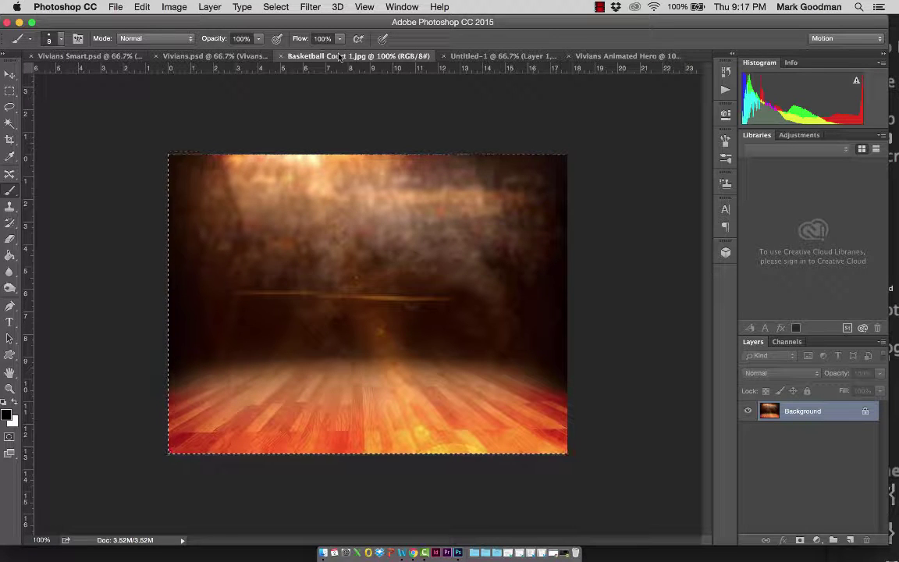
key("super+c")
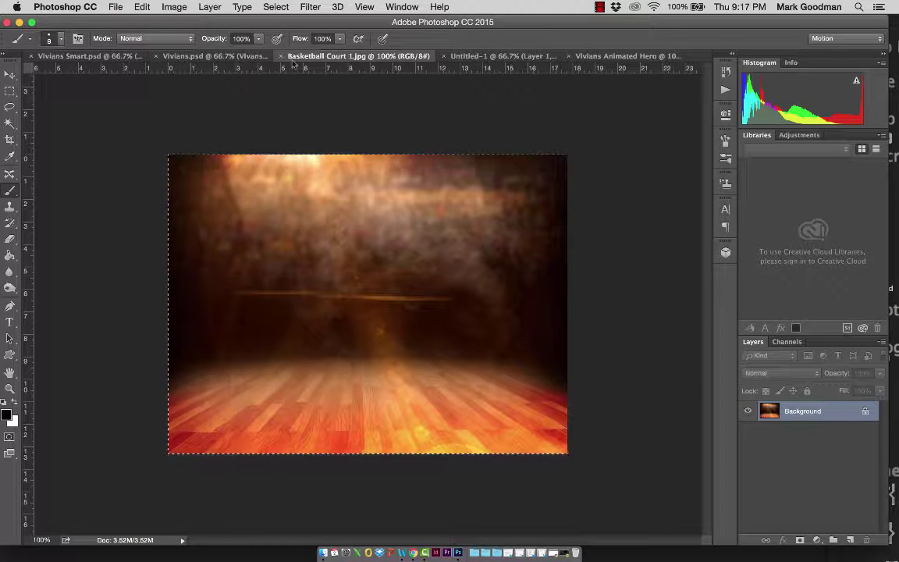
left_click(653, 58)
key("super+v")
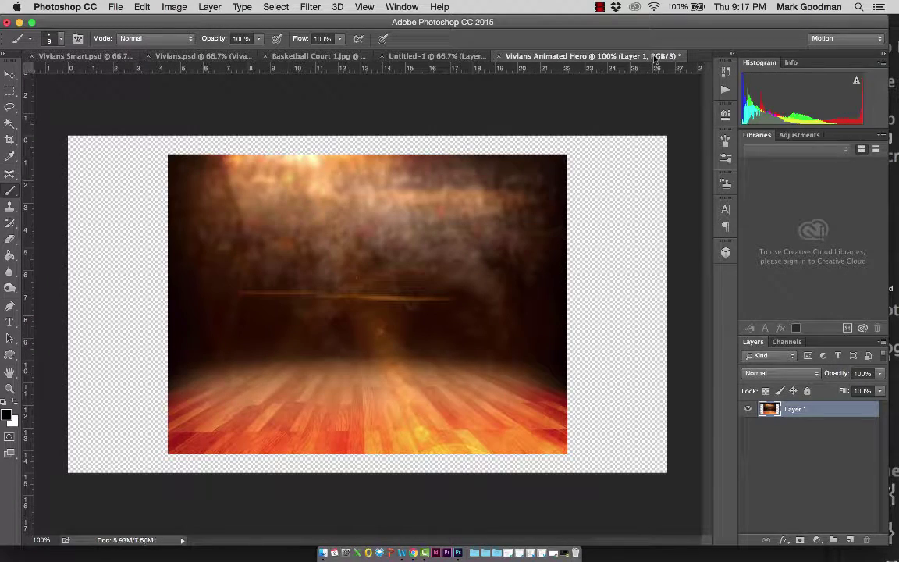
- Scale the pasted court image proportionally to about 154.5% so it covers the whole canvas
key("super+t")
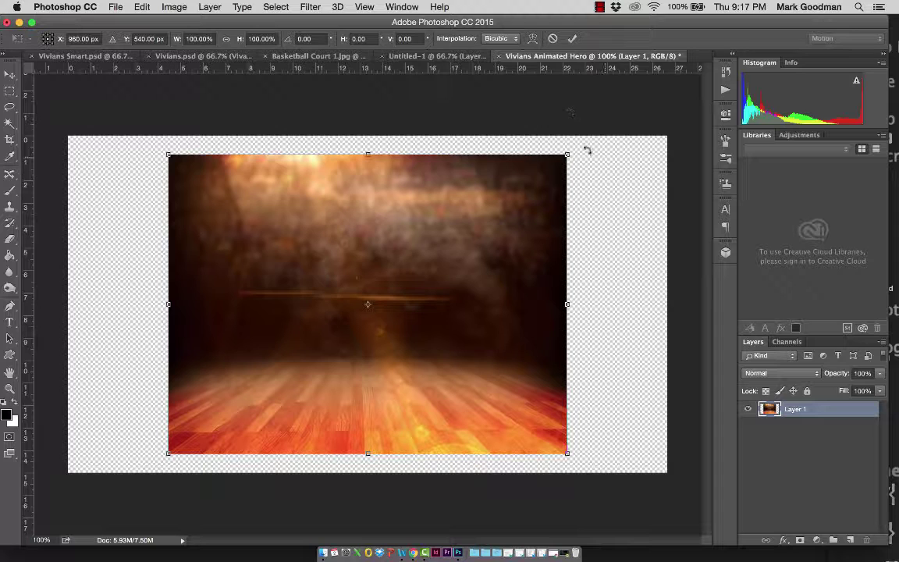
left_click_drag(568, 153, 703, 113)
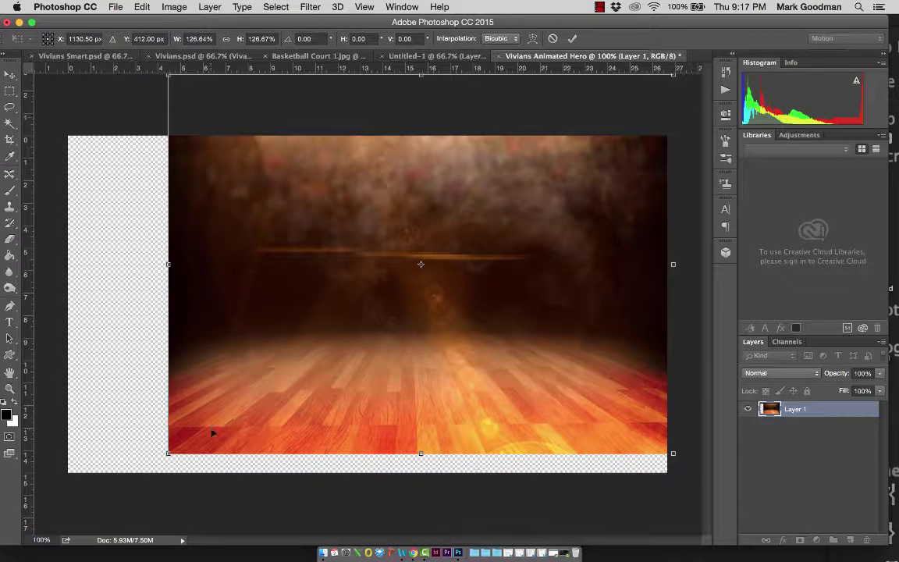
left_click_drag(167, 453, 43, 526)
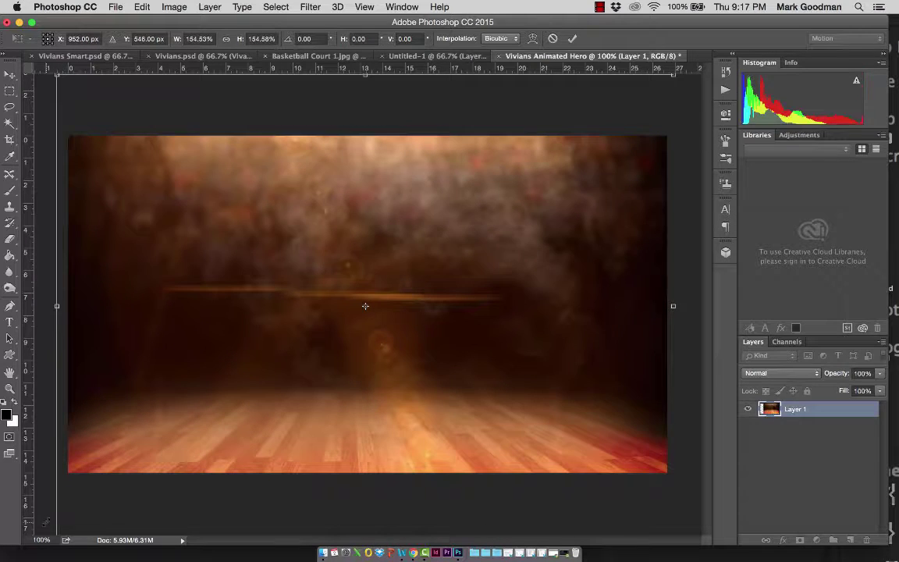
key("Return")
- Move the court layer up to show more of the floor and scale it down to about 98.3%
key("b")
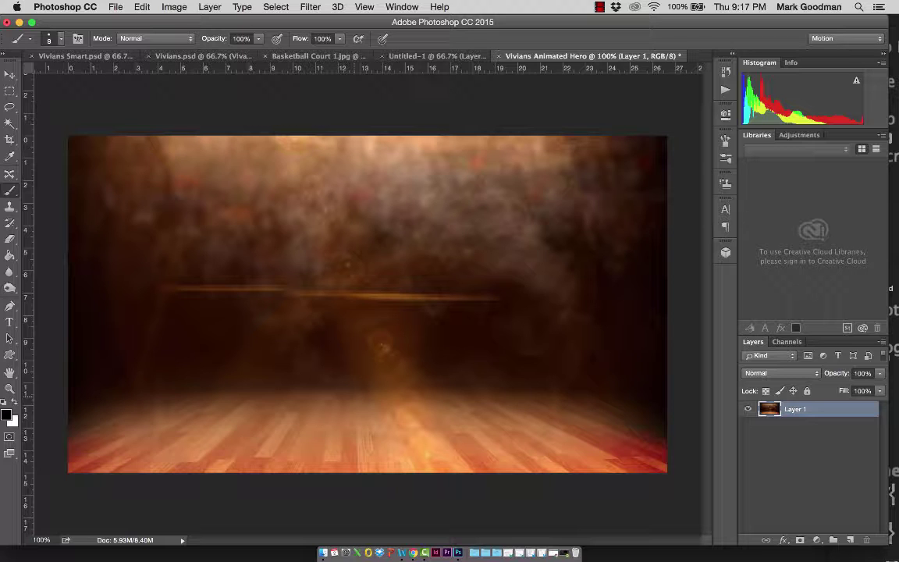
key("v")
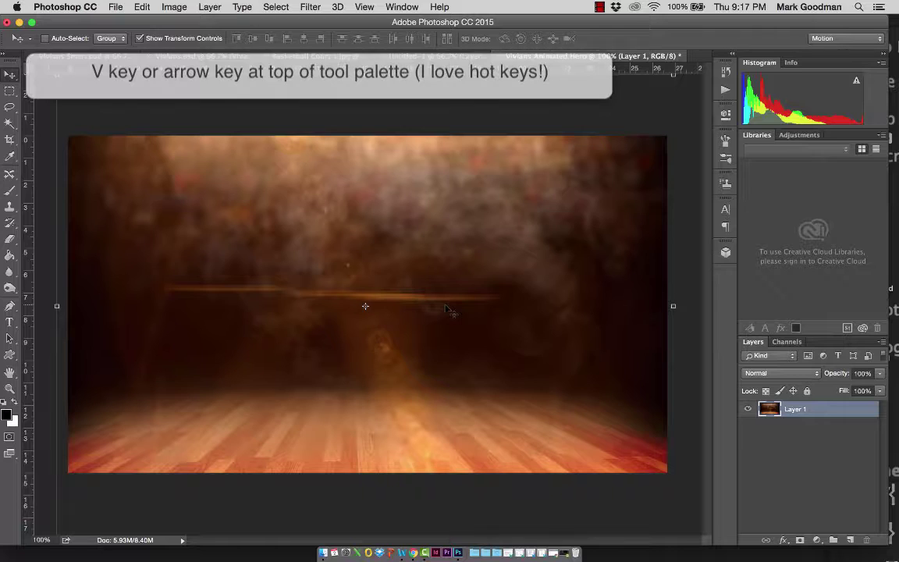
left_click_drag(450, 310, 444, 284)
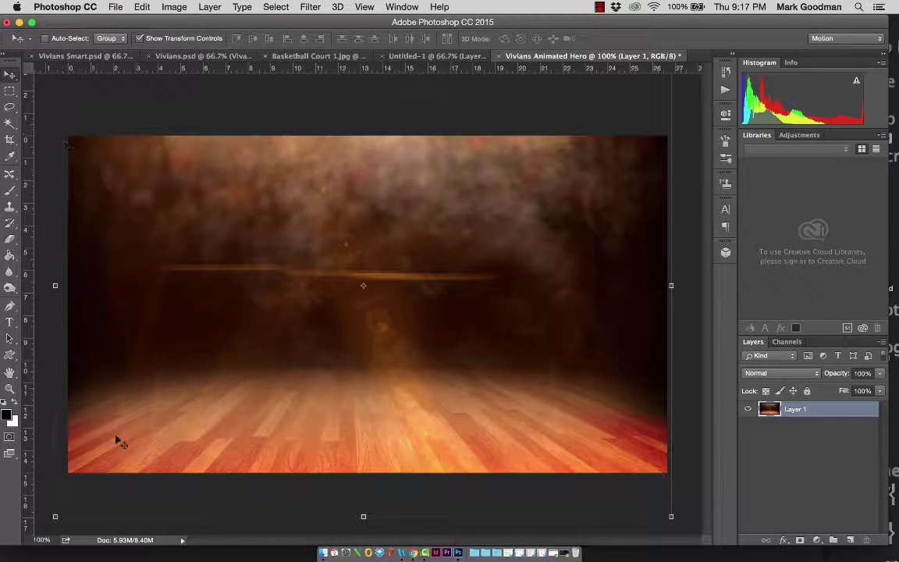
left_click_drag(55, 516, 64, 507)
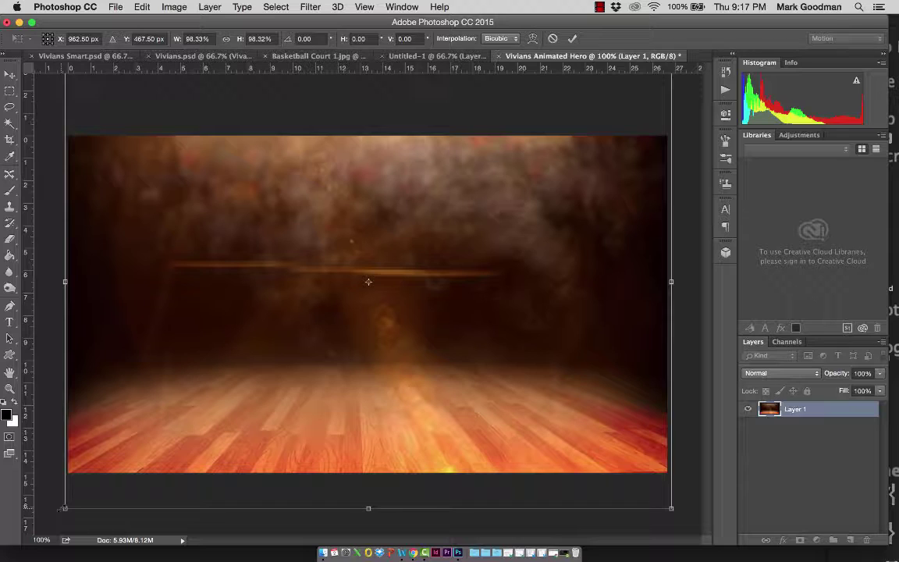
key("Return")
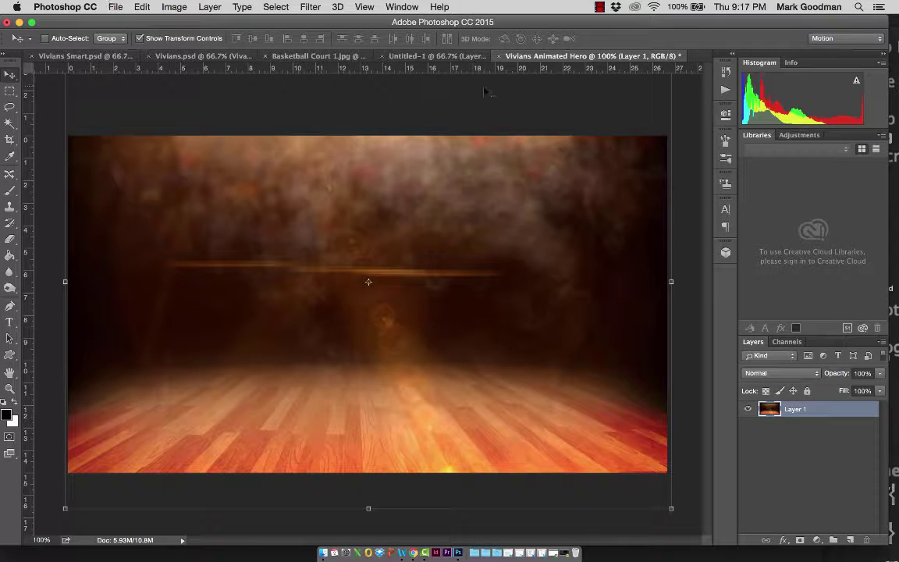
- In Vivians.psd, hide every layer except Vivans-Cape and float the document in its own window low over the court canvas
left_click(195, 56)
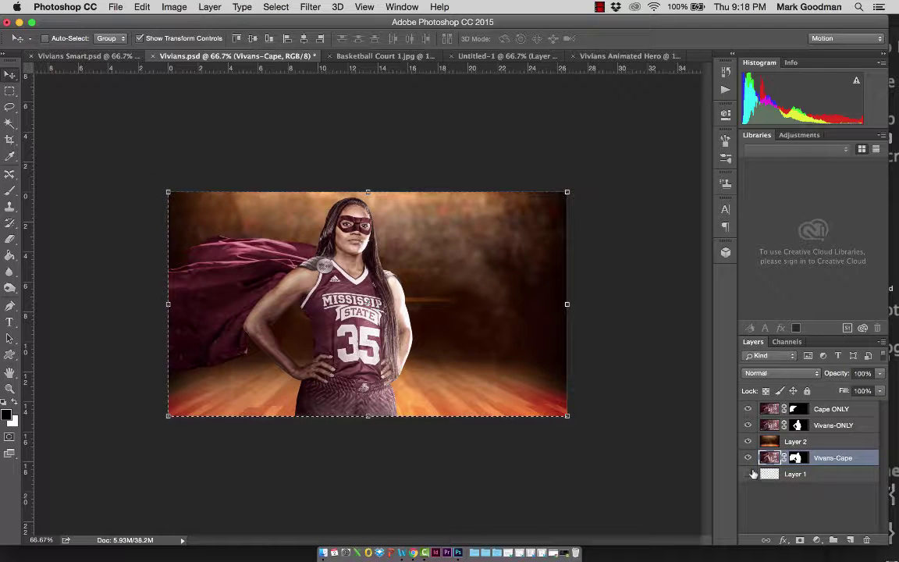
left_click(747, 441)
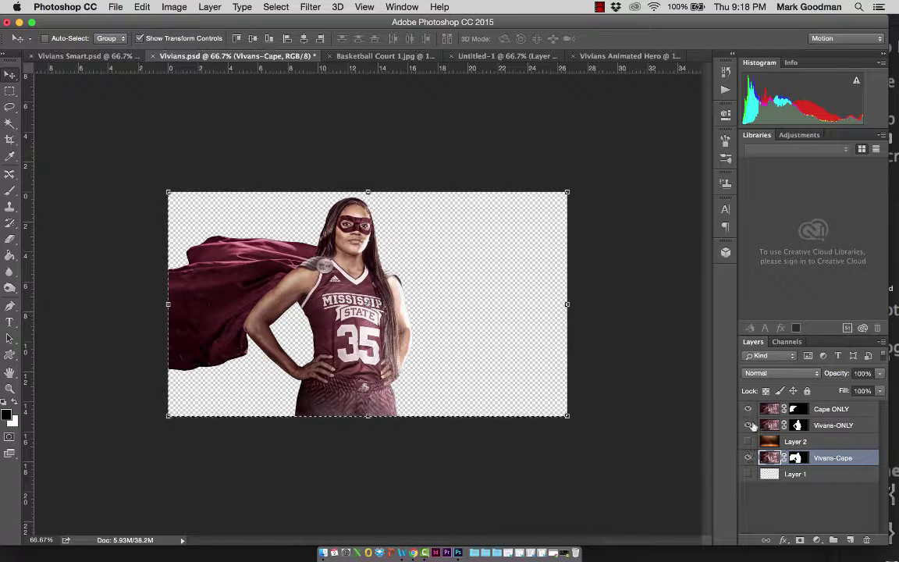
left_click(795, 457)
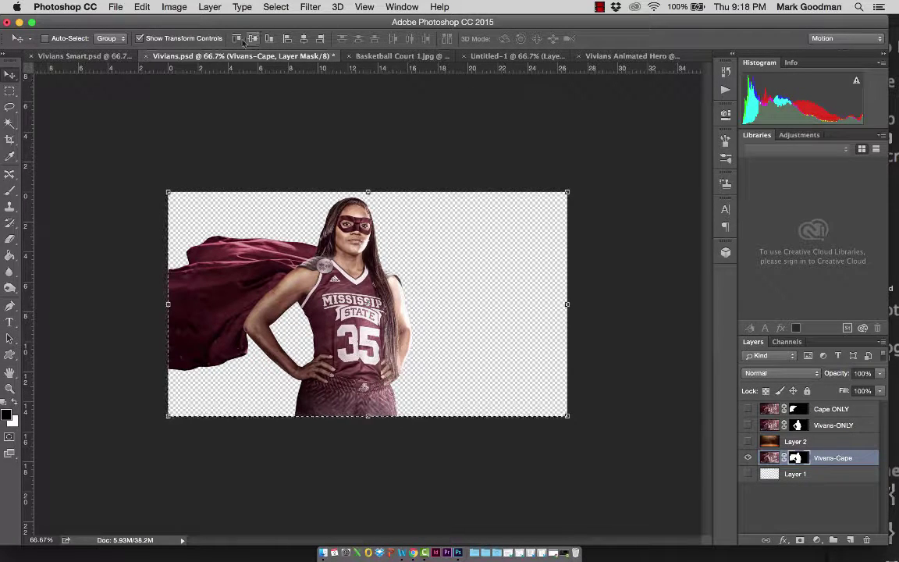
left_click_drag(223, 56, 149, 271)
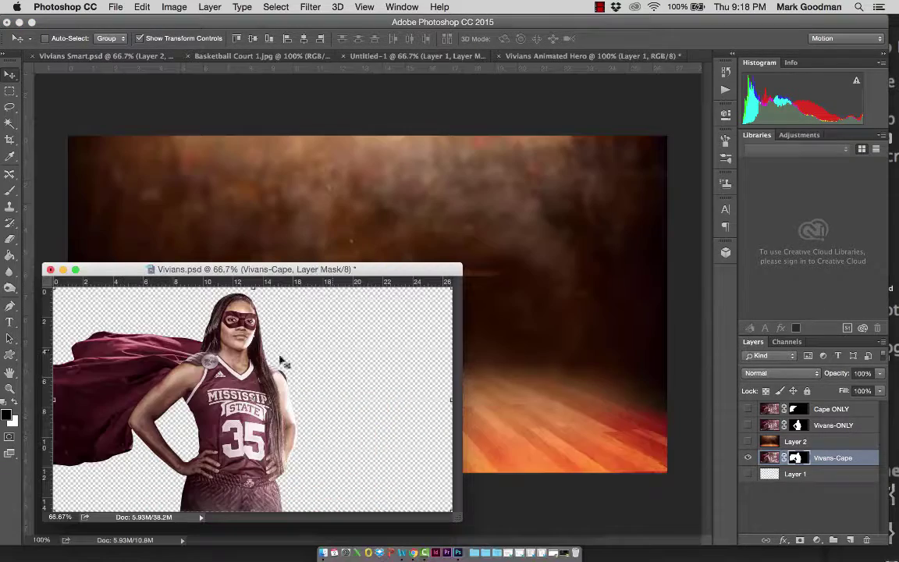
left_click_drag(250, 283, 219, 364)
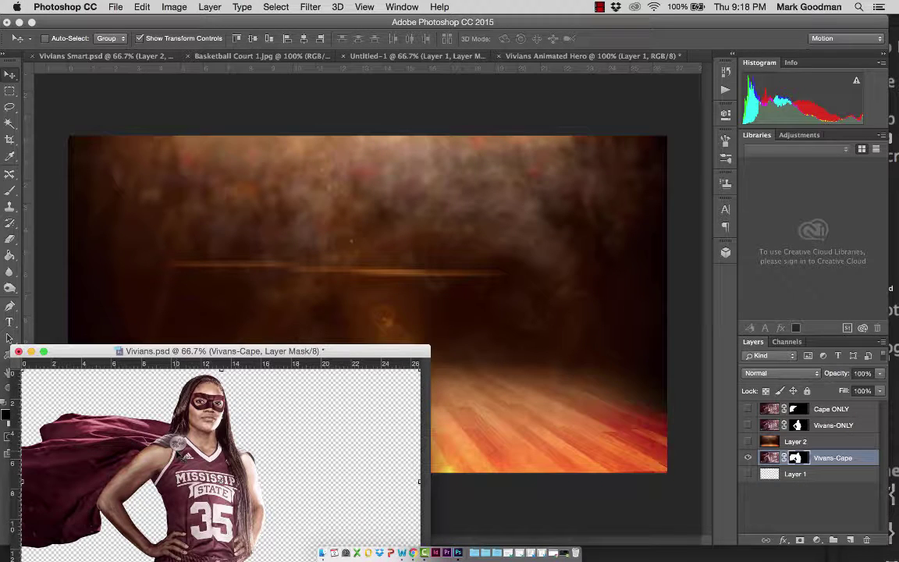
left_click_drag(205, 448, 287, 277)
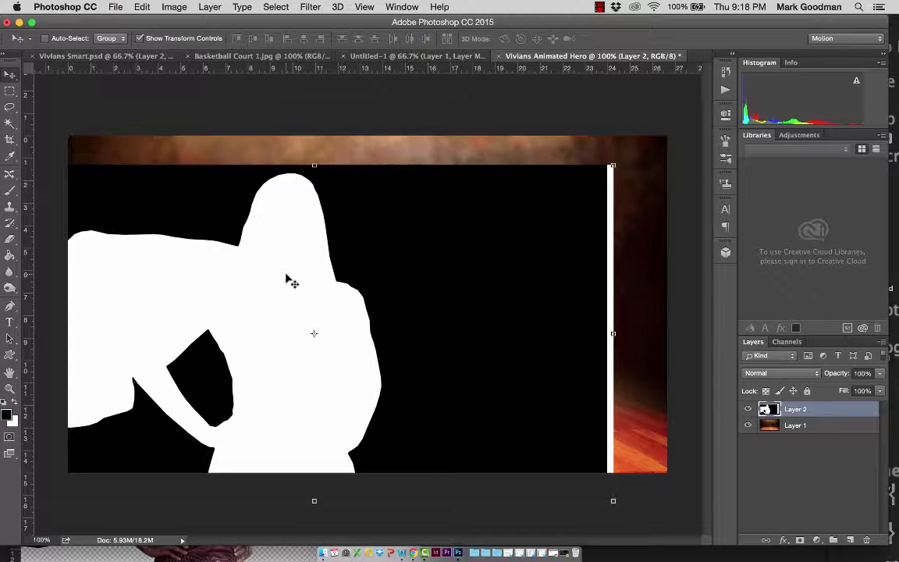
key("super+z")
left_click(379, 515)
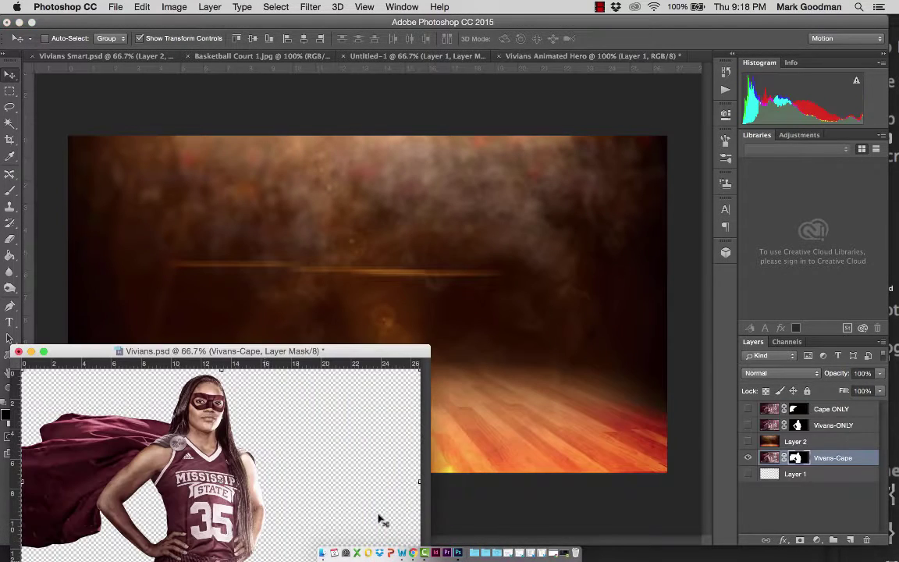
- Copy the Vivans-Cape layer together with its mask into the Vivians Animated Hero document, above the court background
key("super+2")
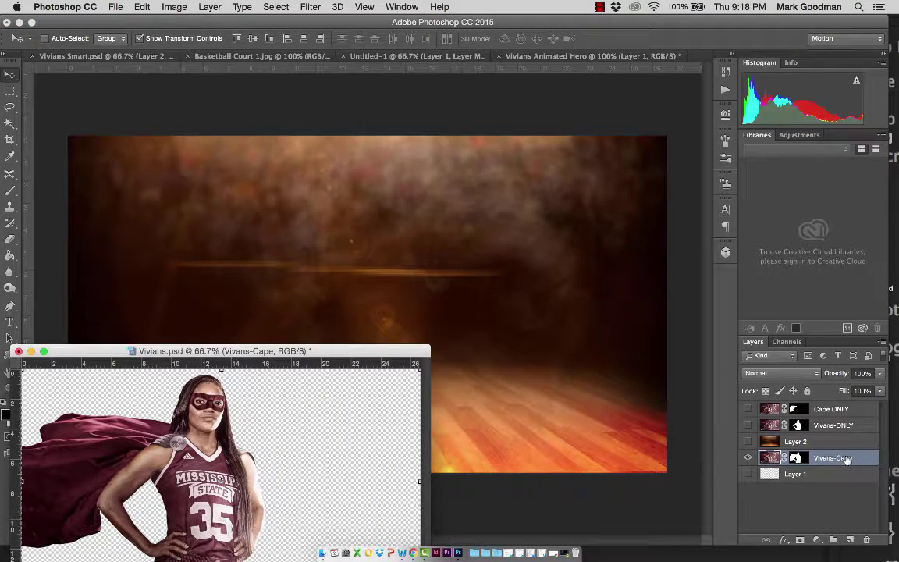
left_click_drag(846, 459, 563, 293)
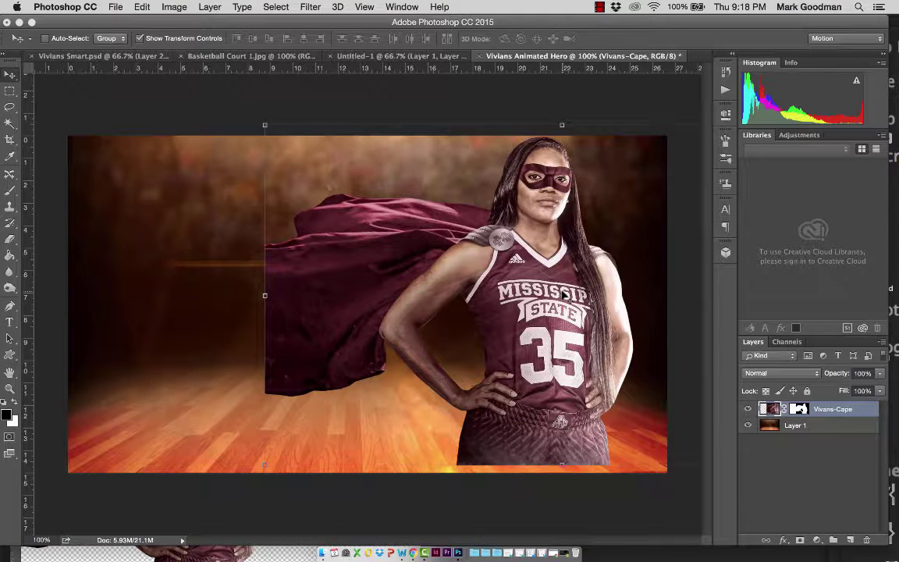
key("super+t")
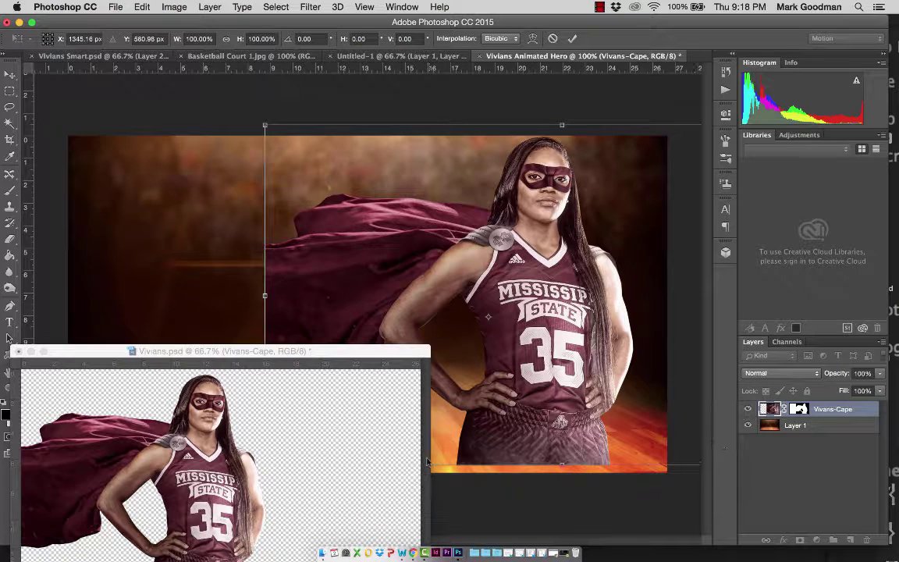
left_click(533, 286)
key("Return")
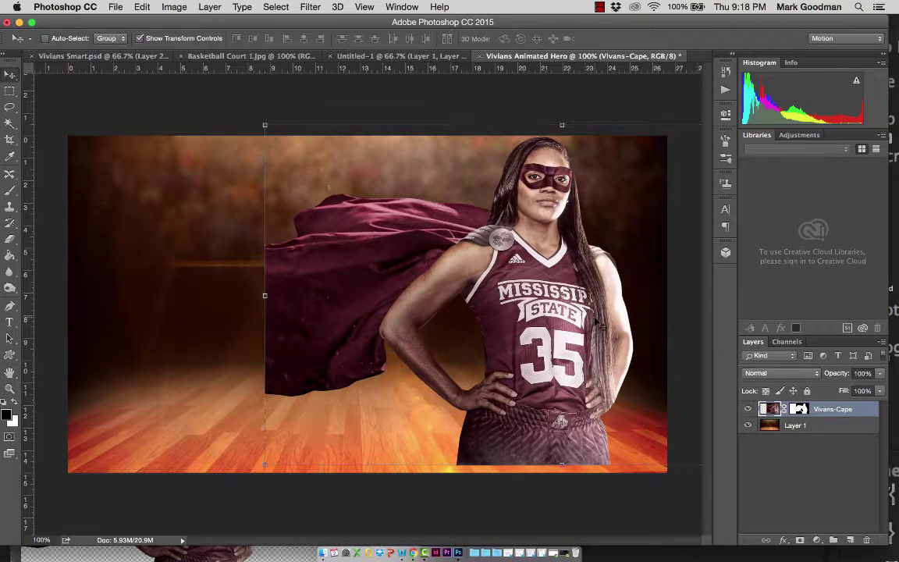
key("ctrl+Tab")
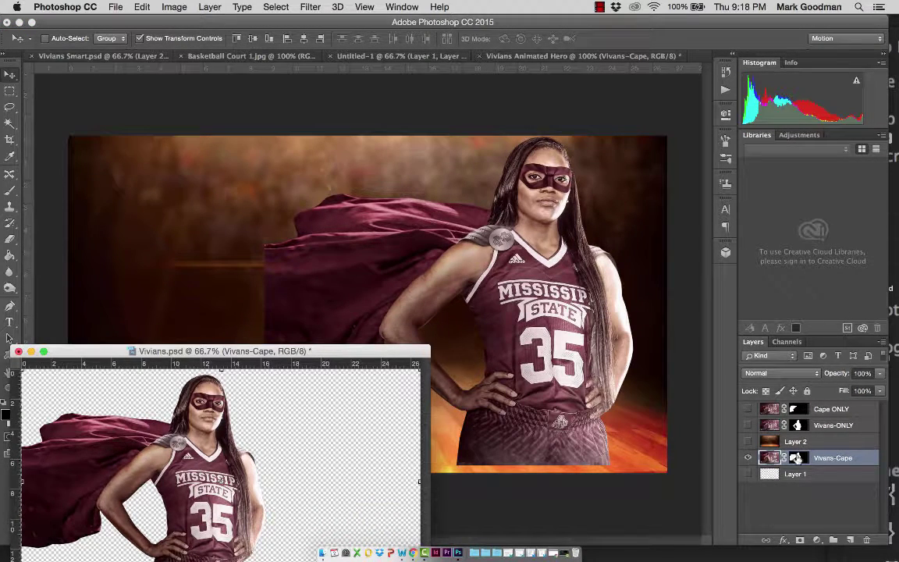
key("ctrl+Tab")
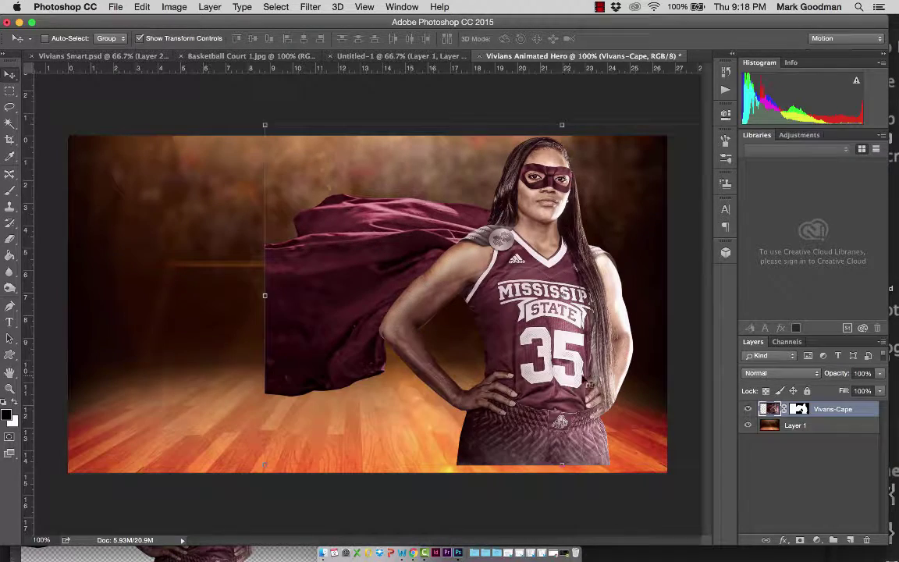
- Move the Vivans-Cape layer so the cape's cut edge meets the canvas's left edge and the shorts reach the bottom, and apply its layer mask
left_click_drag(589, 346, 380, 389)
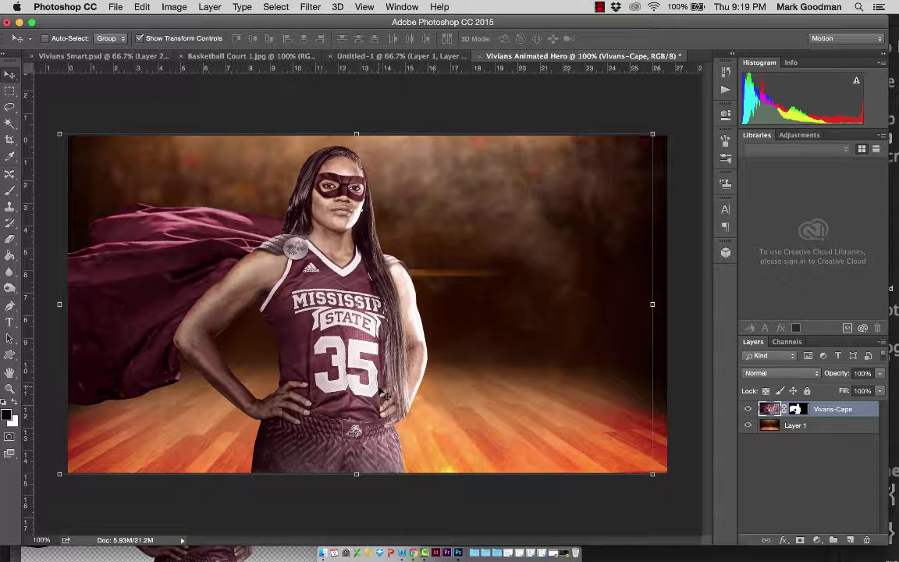
left_click(802, 412)
left_click(209, 6)
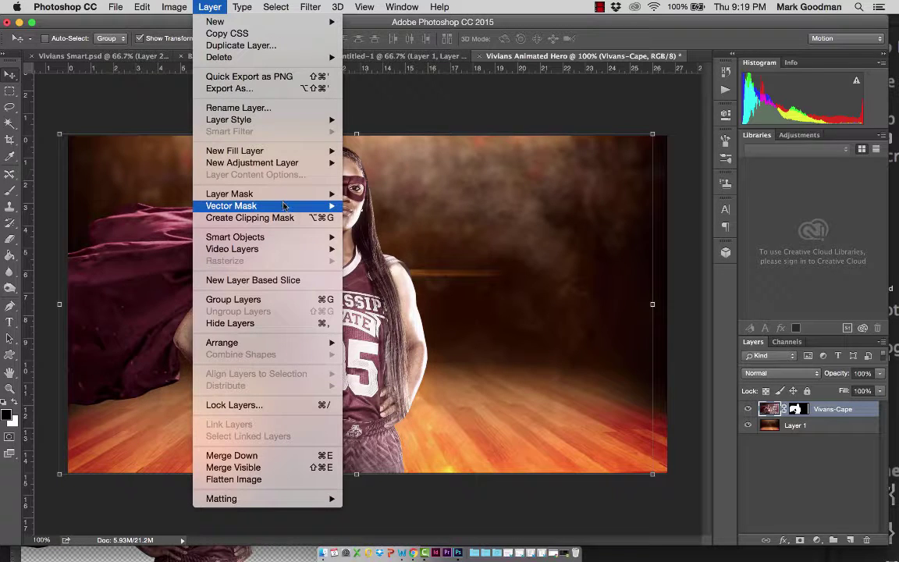
mouse_move(290, 194)
left_click(368, 273)
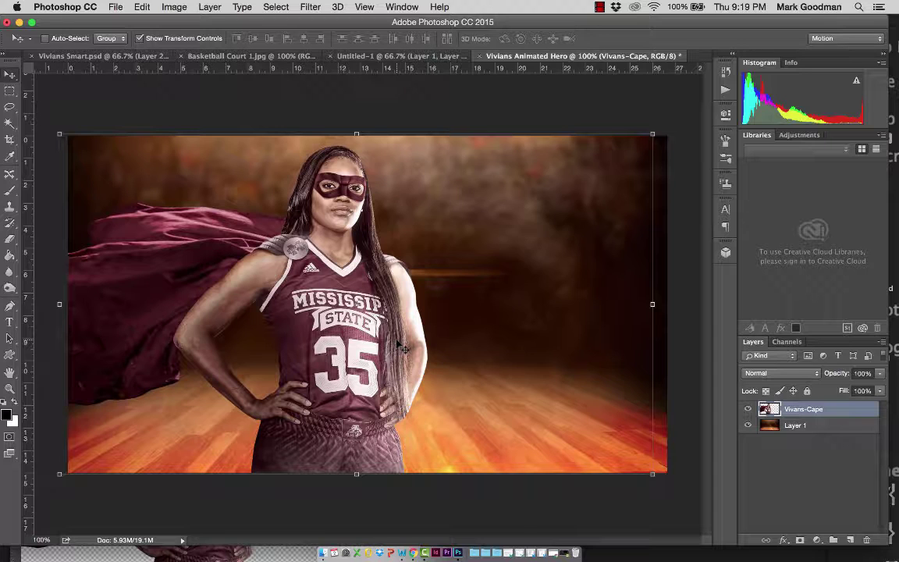
- Convert the Vivans-Cape layer and the court background Layer 1 each to a smart object
right_click(866, 411)
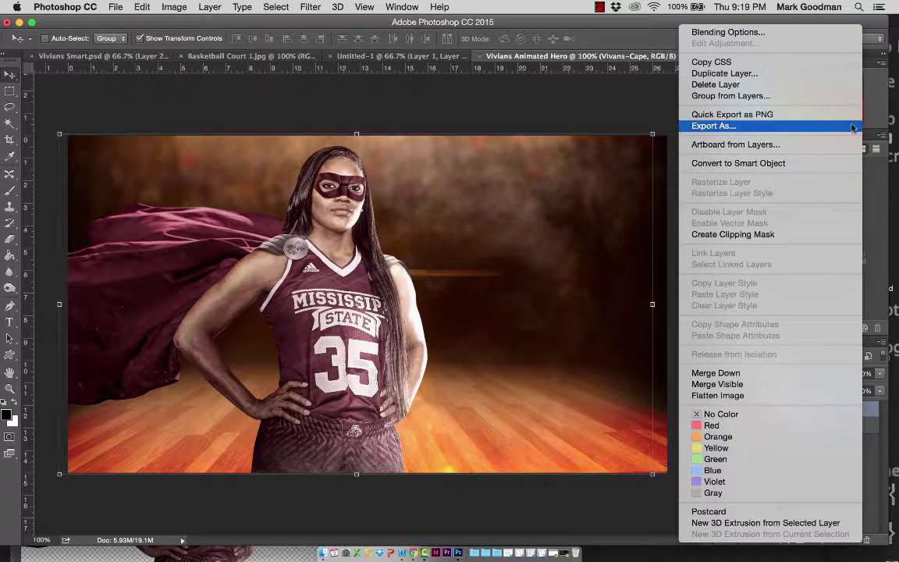
left_click(837, 169)
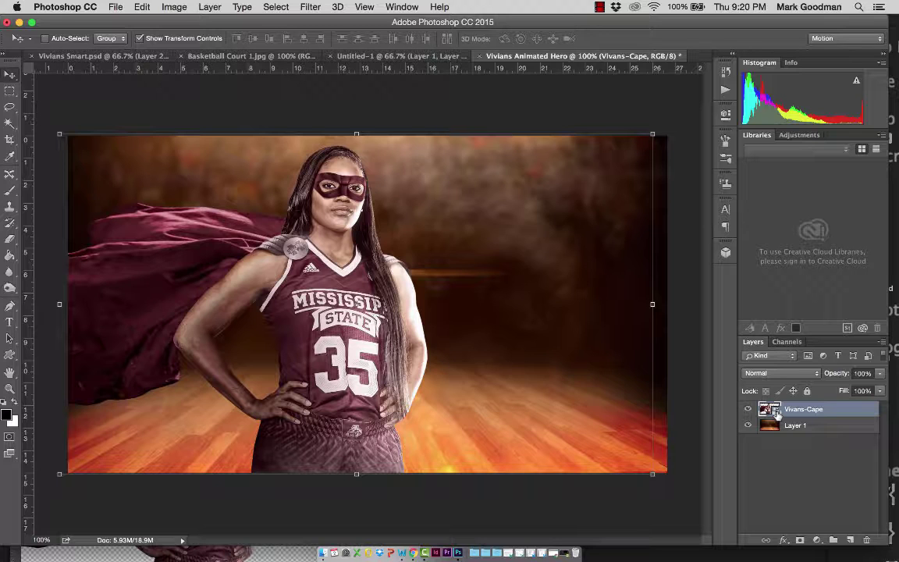
left_click(832, 429)
right_click(832, 430)
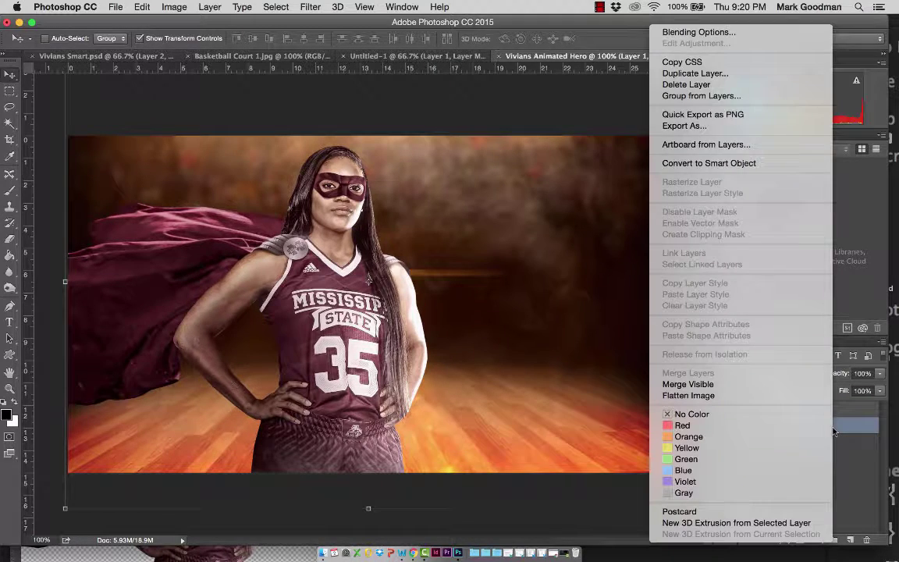
left_click(725, 164)
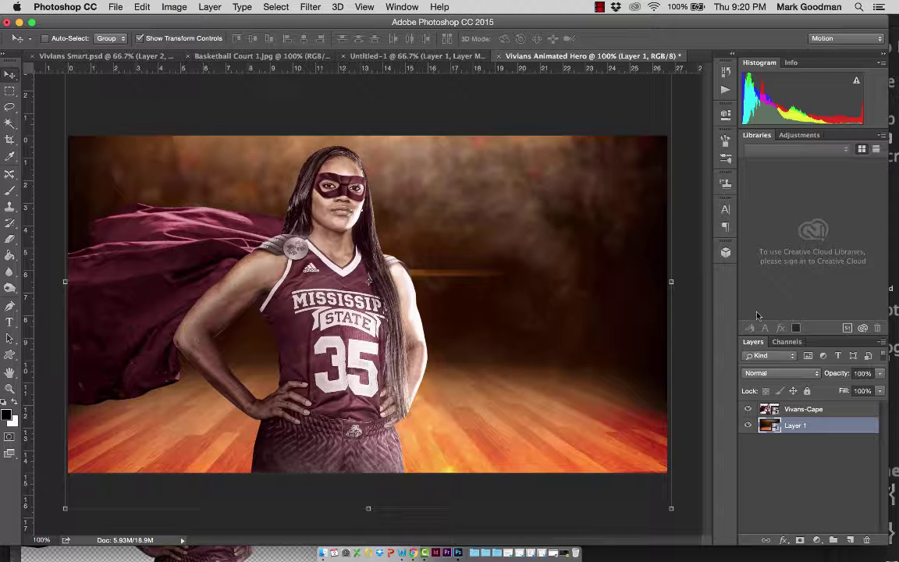
- Show the Timeline and create a video timeline containing the Vivans-Cape and Layer 1 clips
left_click(389, 7)
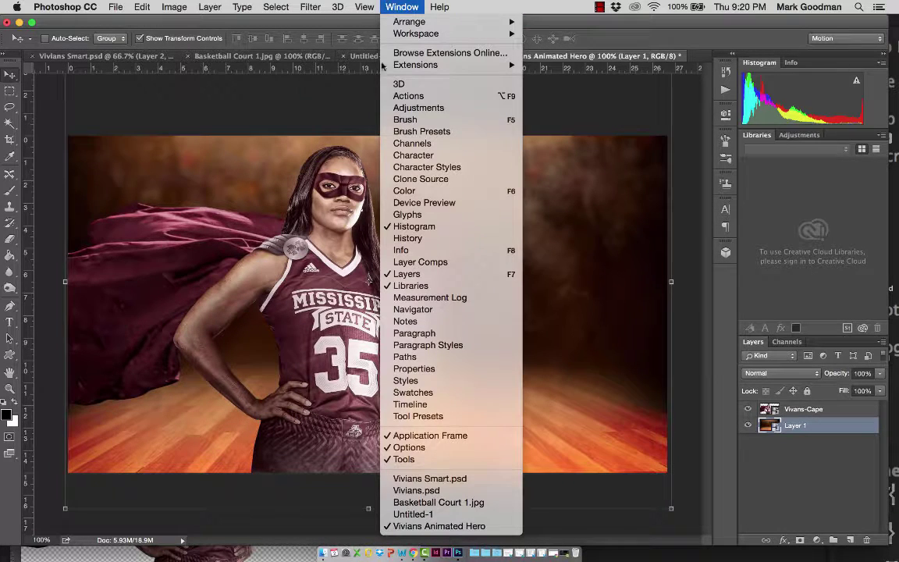
left_click(421, 404)
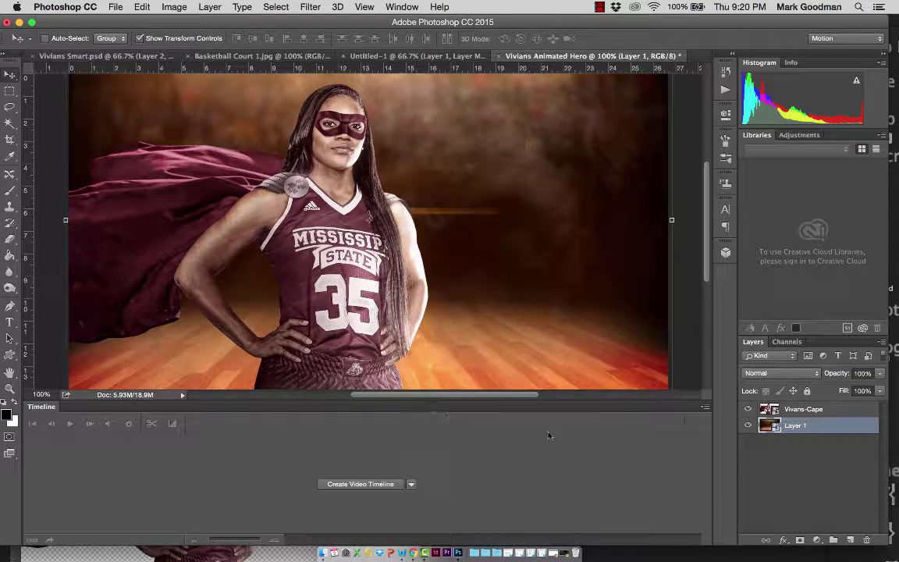
key("alt+bracketright")
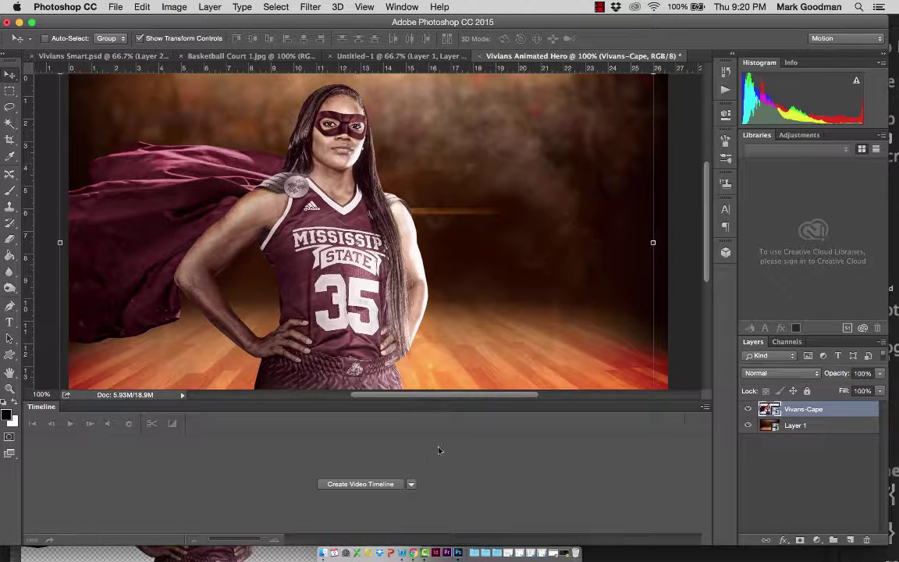
left_click(352, 485)
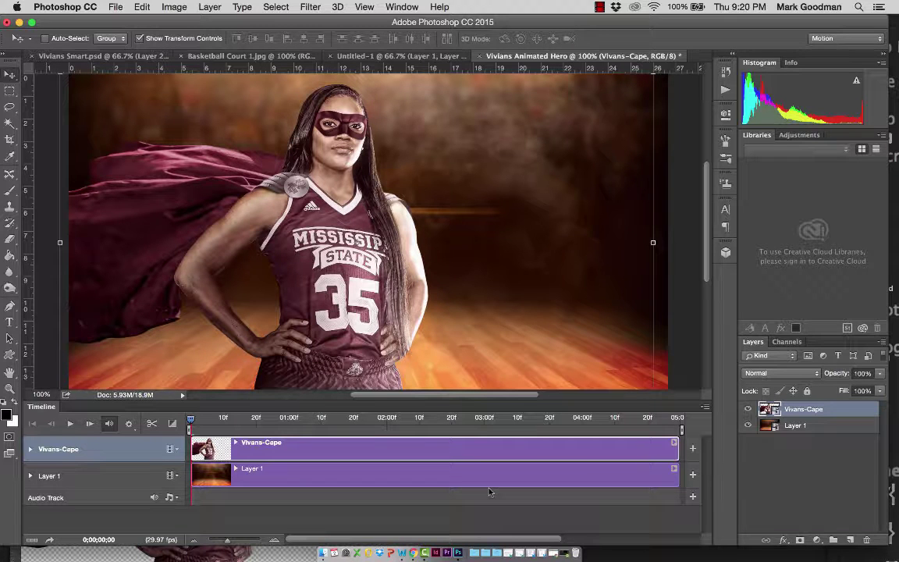
- Enable Transform keyframing for the Vivans-Cape clip with a starting keyframe at 0;00;00;00
key("super+minus")
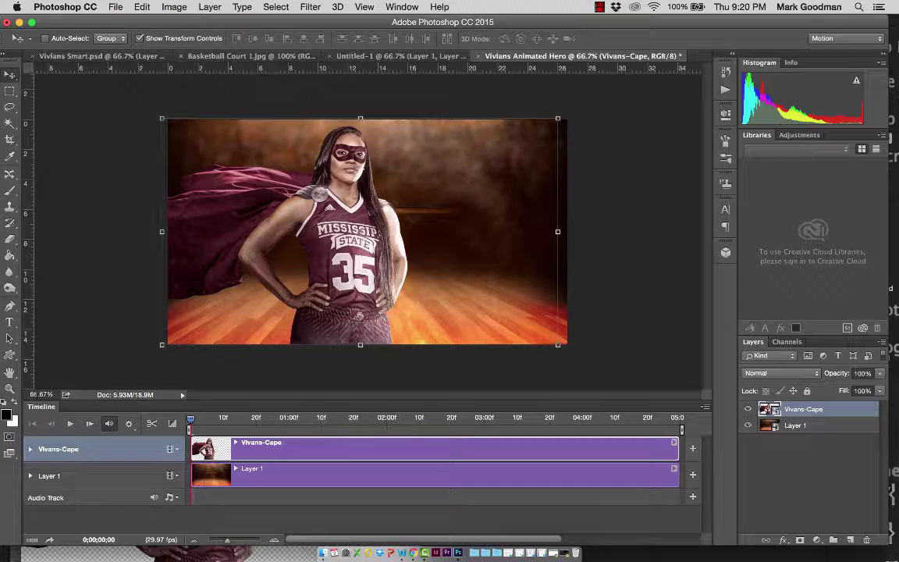
left_click(30, 449)
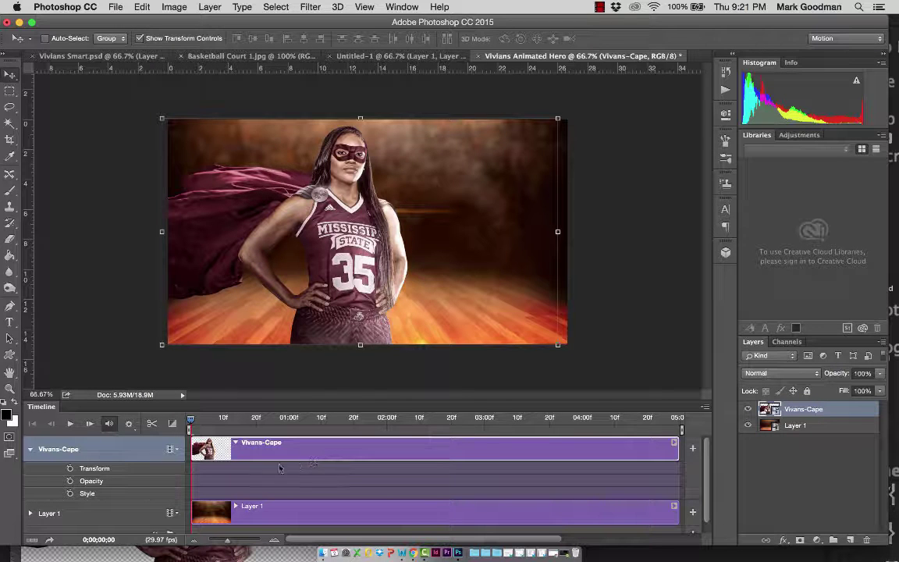
left_click(70, 469)
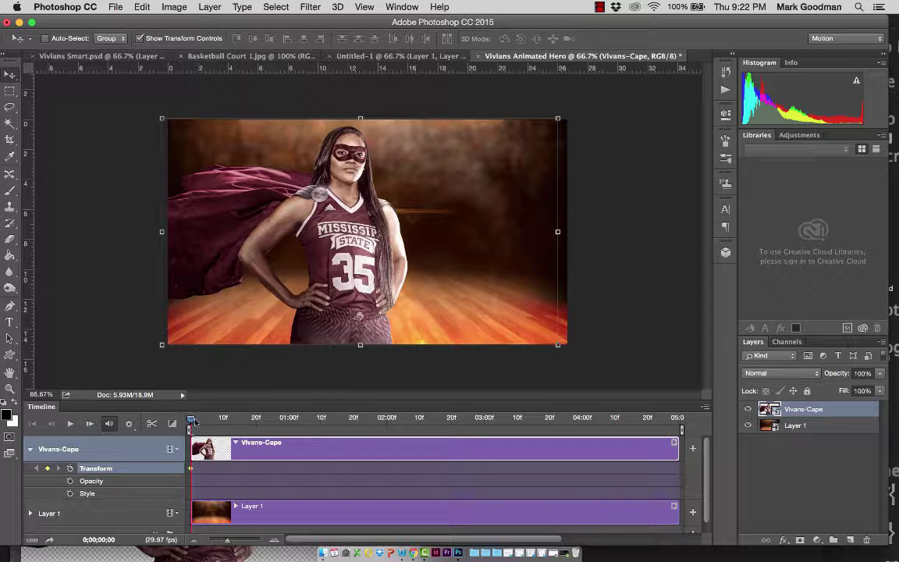
- Add a Vivans-Cape Transform keyframe at 0;00;04;11 and scale the player up proportionally to about 117% from the upper-left corner
left_click_drag(191, 422, 617, 438)
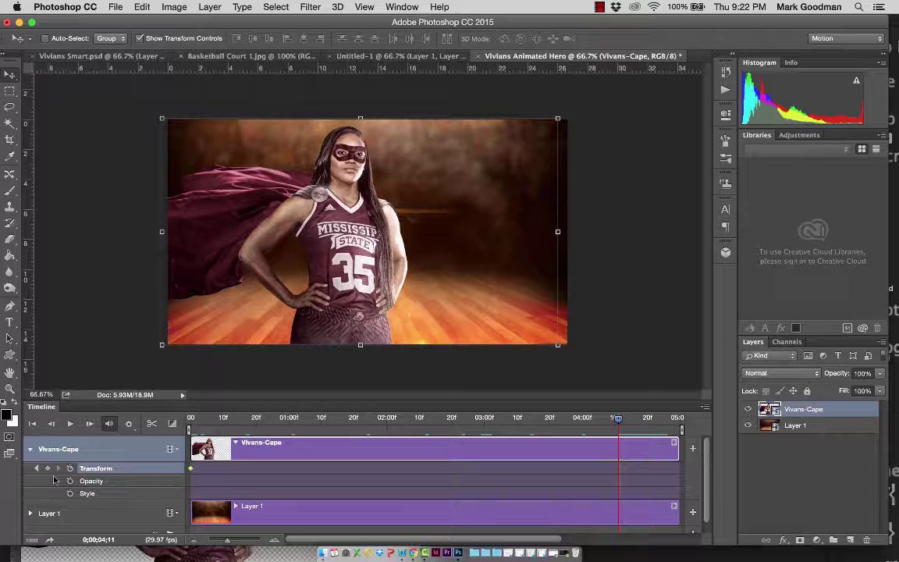
left_click(47, 468)
left_click_drag(556, 343, 629, 370)
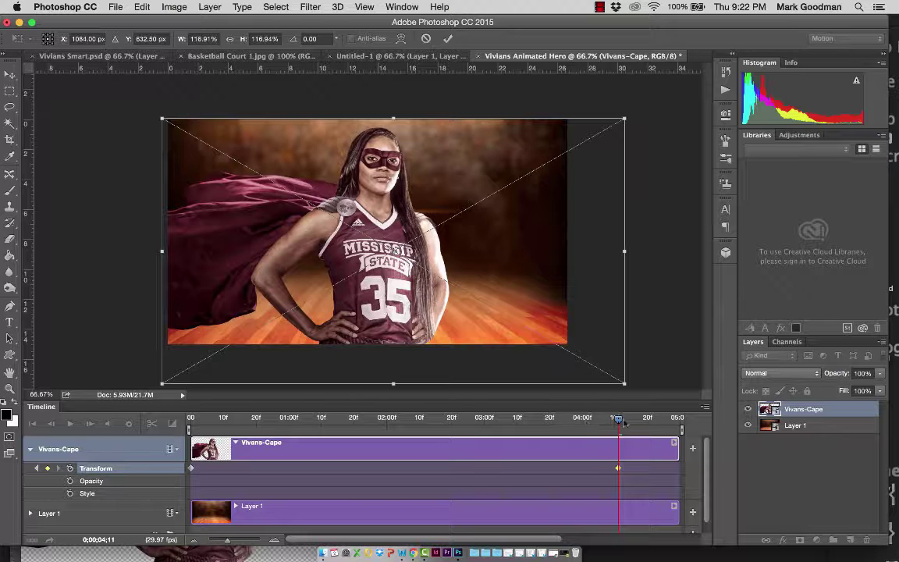
key("Return")
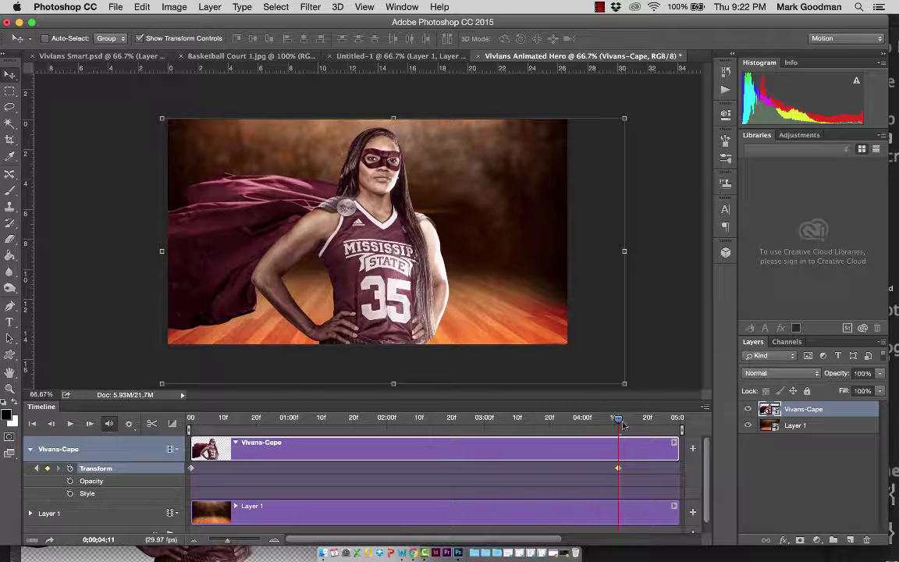
- Preview the player's scaling animation from the first frame through to the keyframe at 0;00;04;11
left_click_drag(617, 421, 191, 417)
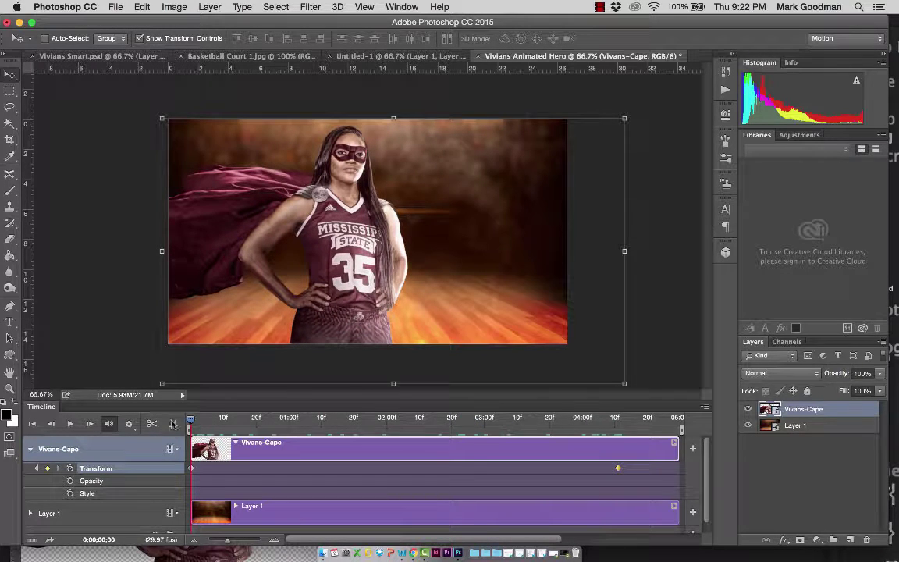
key("space")
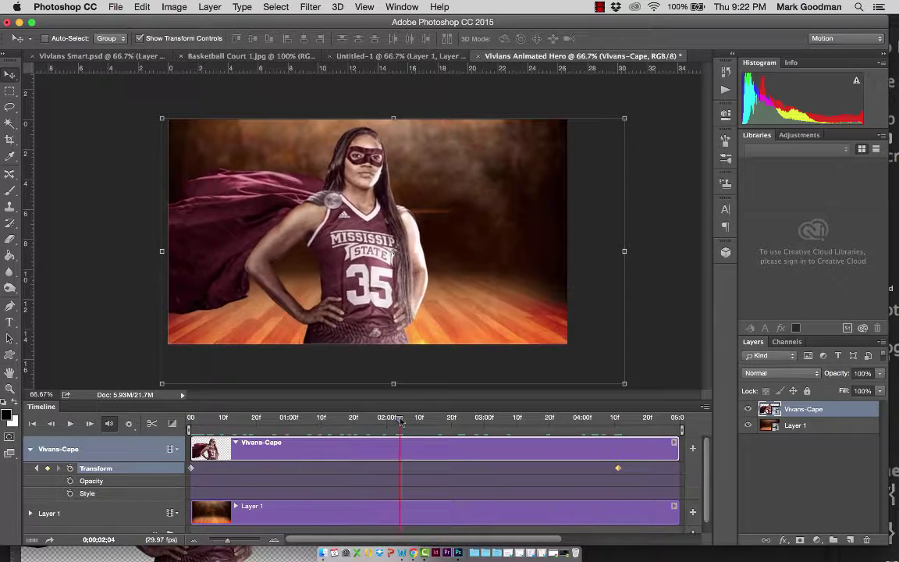
left_click(618, 419)
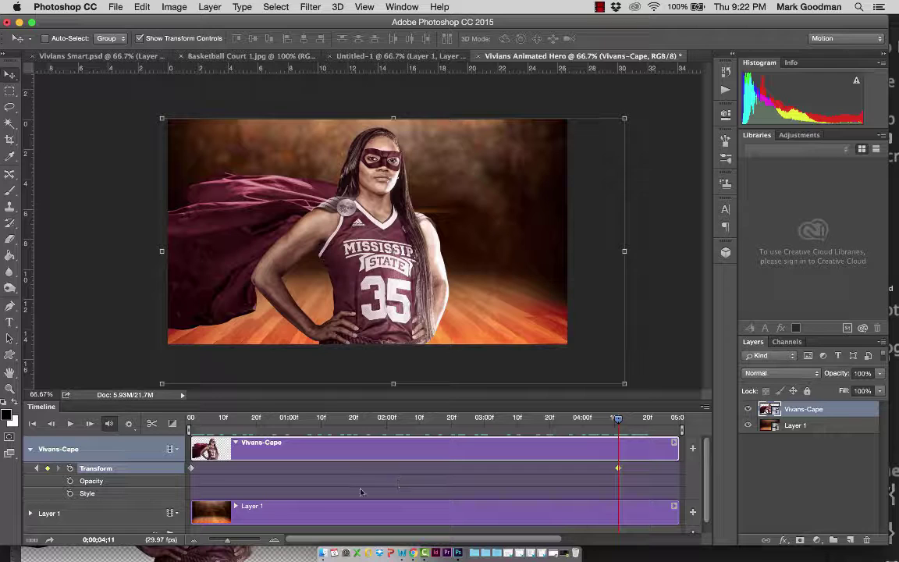
- Enable Transform keyframing for the court background Layer 1 with a starting keyframe at 0;00;00;00
left_click(312, 513)
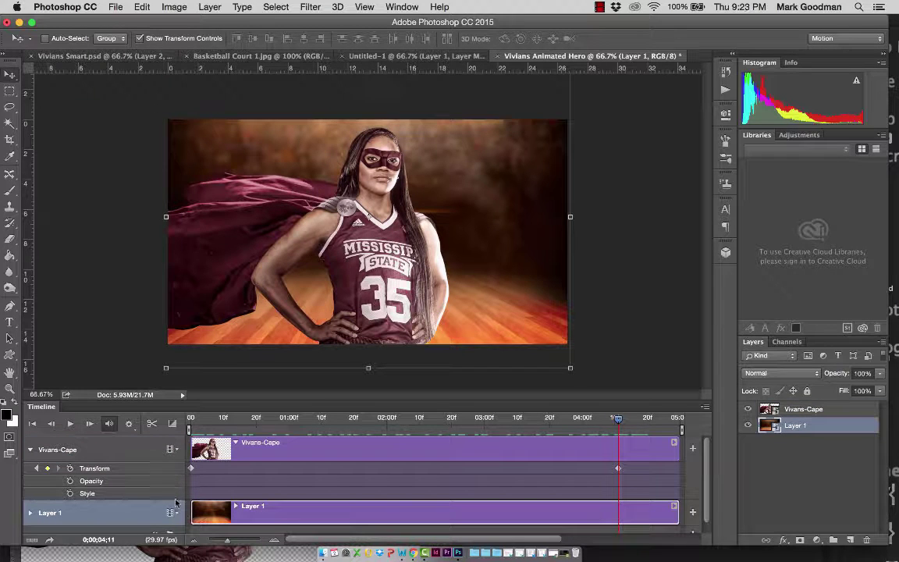
left_click(29, 513)
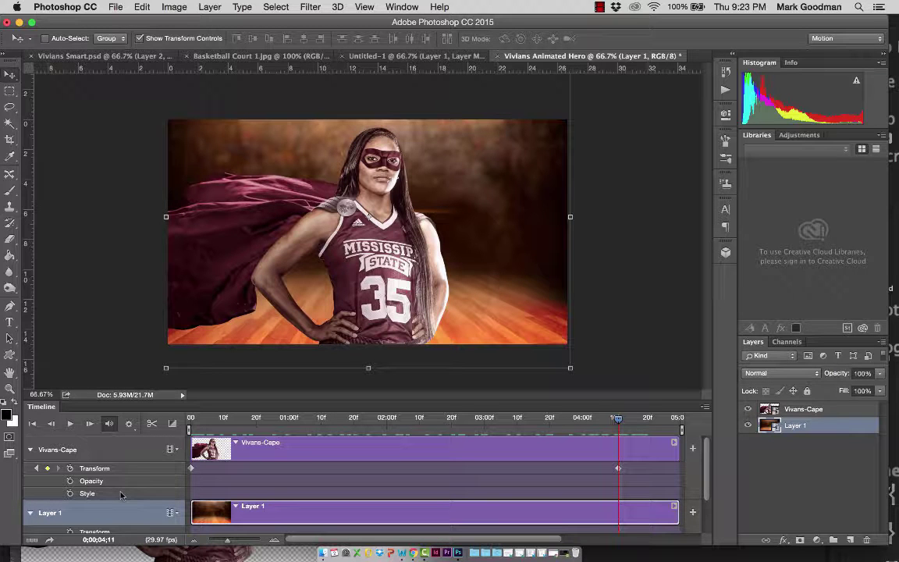
left_click(170, 482)
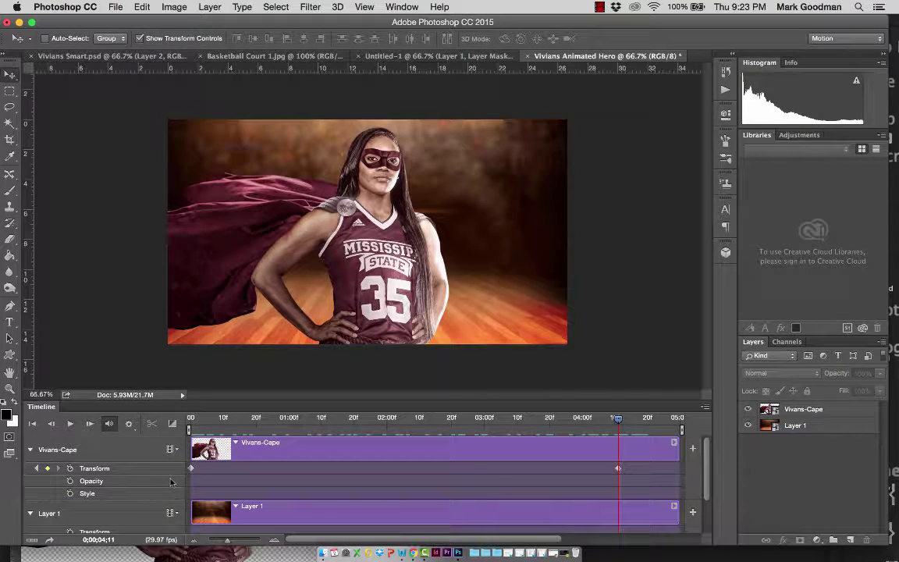
scroll(171, 482, "down", 1)
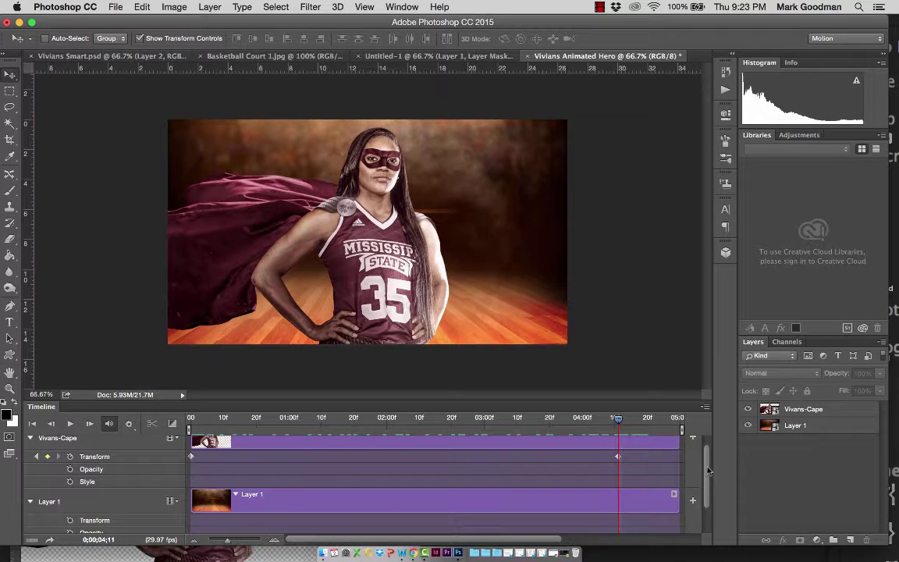
left_click_drag(707, 468, 707, 503)
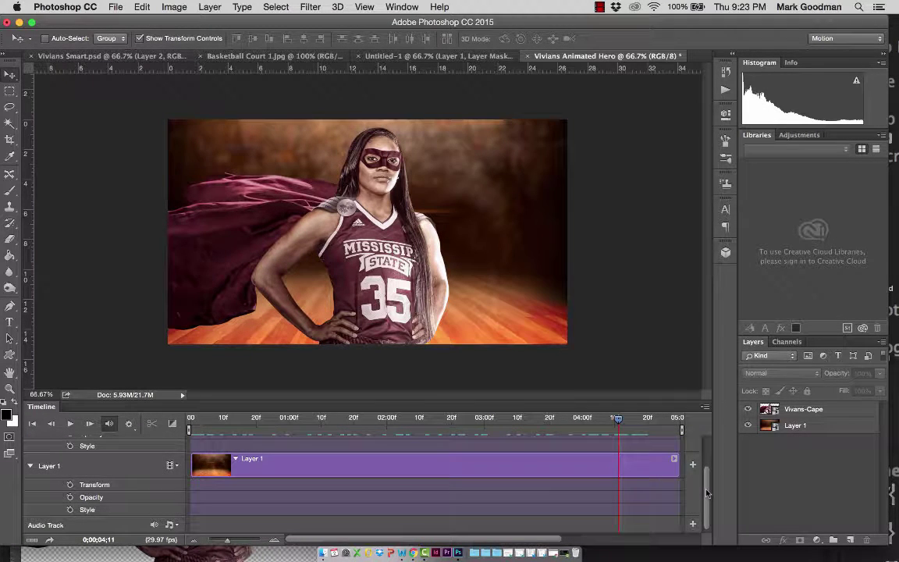
left_click(353, 471)
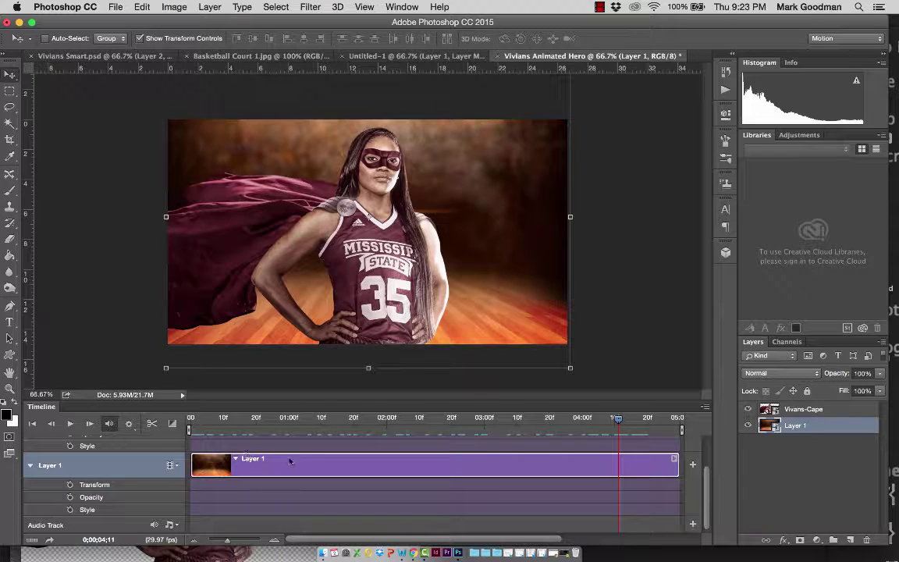
left_click_drag(624, 425, 146, 375)
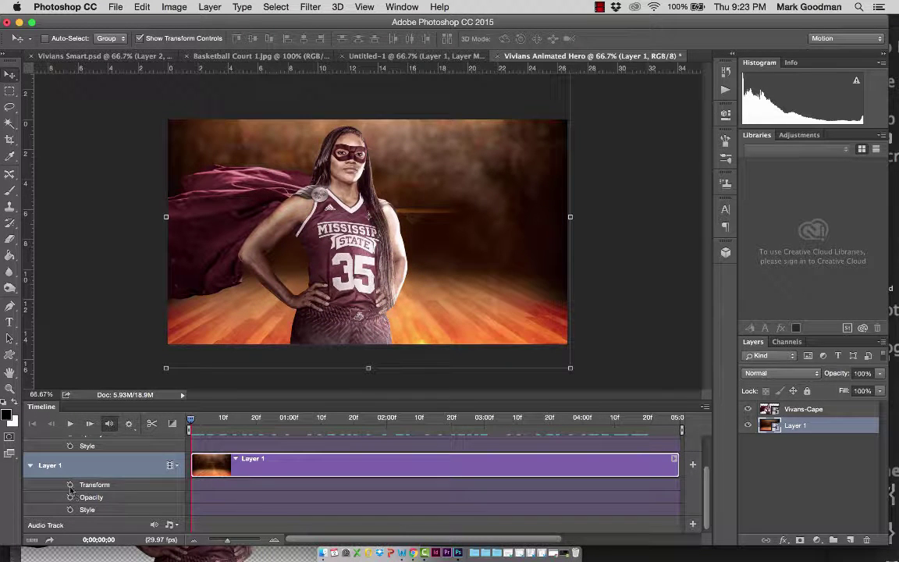
left_click(70, 484)
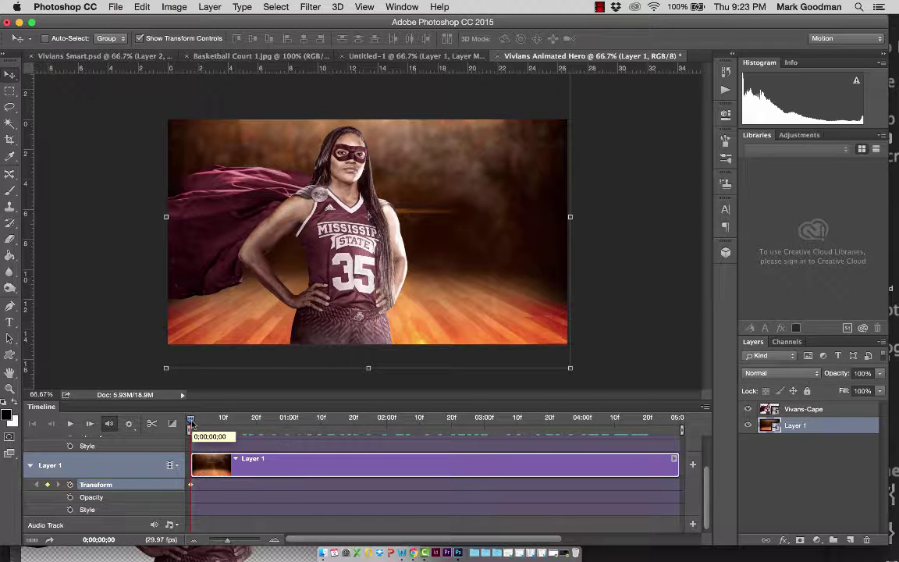
- At 0;00;04;12, scale the court background Layer 1 up proportionally to about 120% from its upper-left corner and play the result
left_click_drag(192, 423, 621, 447)
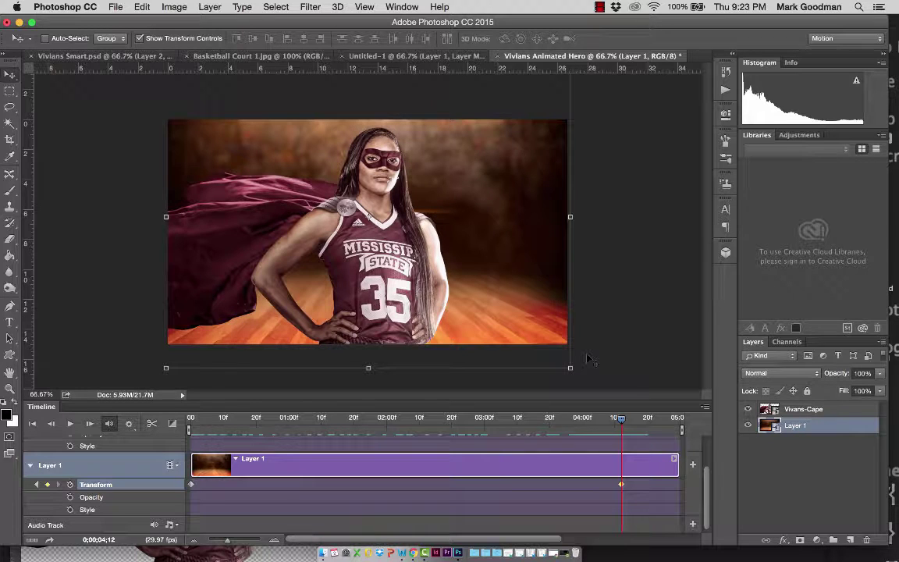
key("super+minus")
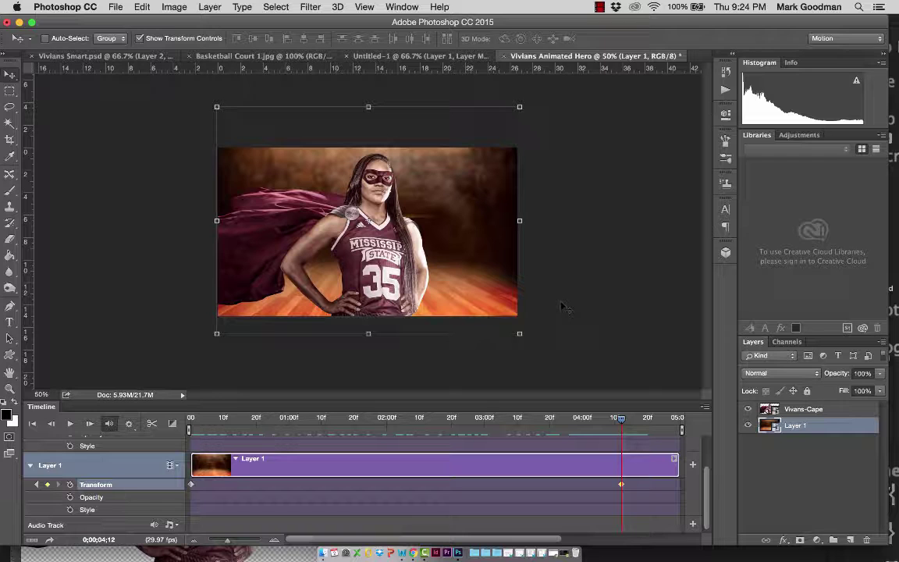
left_click_drag(518, 333, 587, 375)
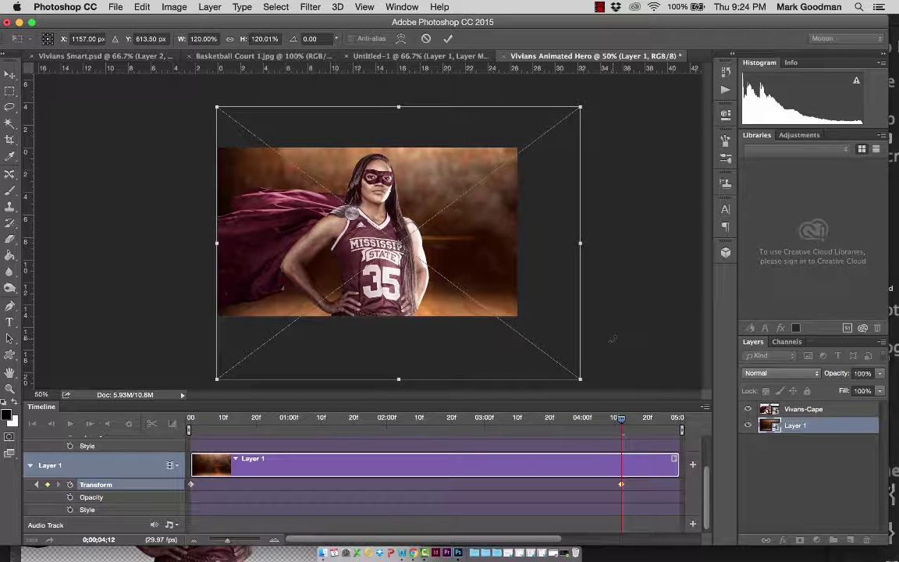
key("Return")
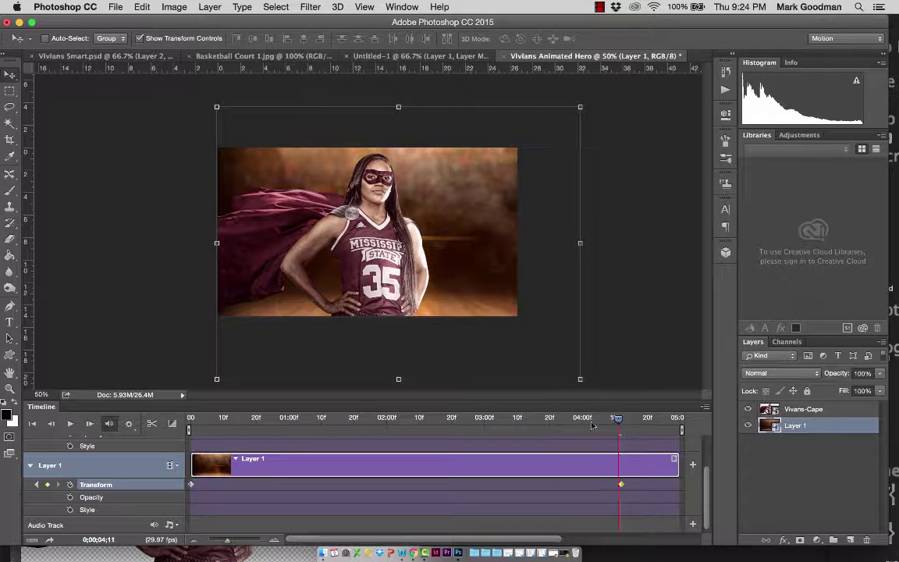
key("space")
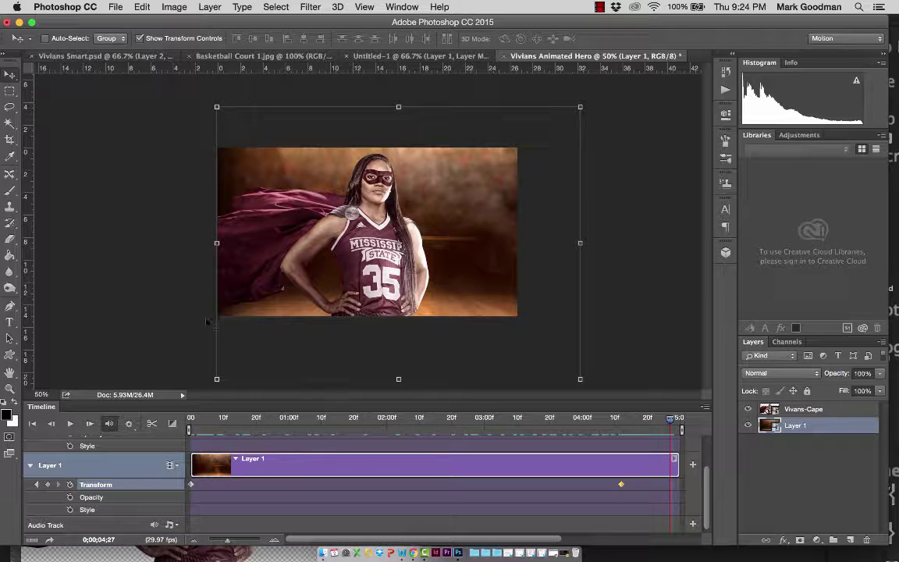
- Swap the foreground and background colors to make the Type tool's text color white, and return to the Move tool
left_click(10, 322)
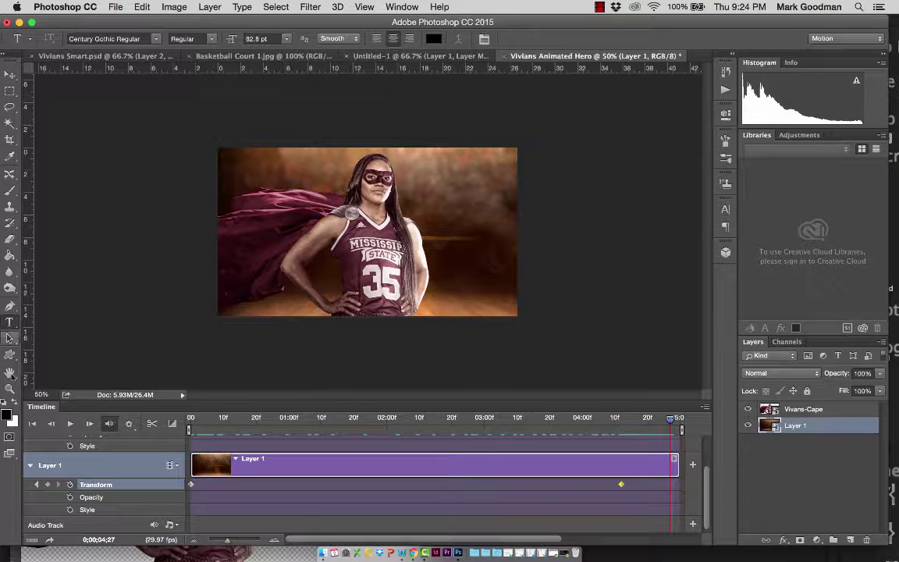
left_click(15, 401)
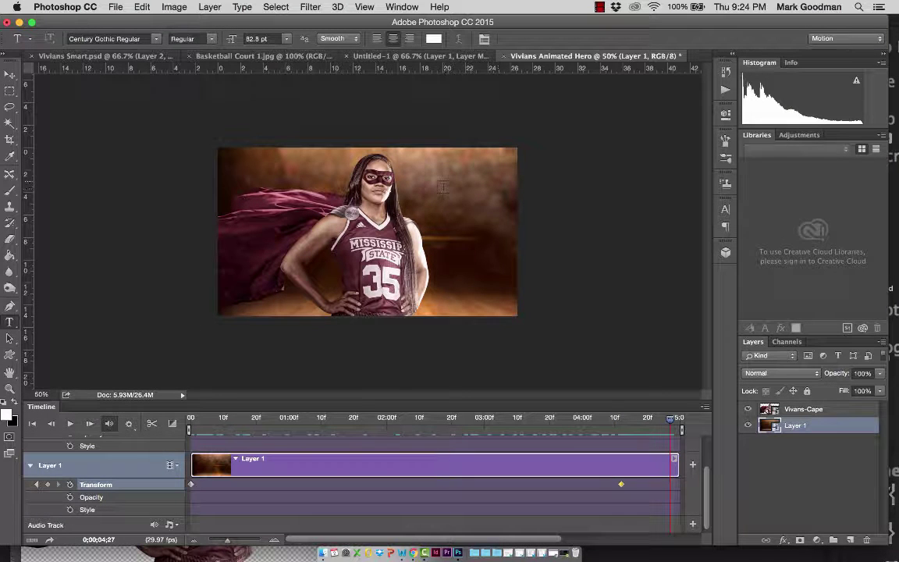
key("v")
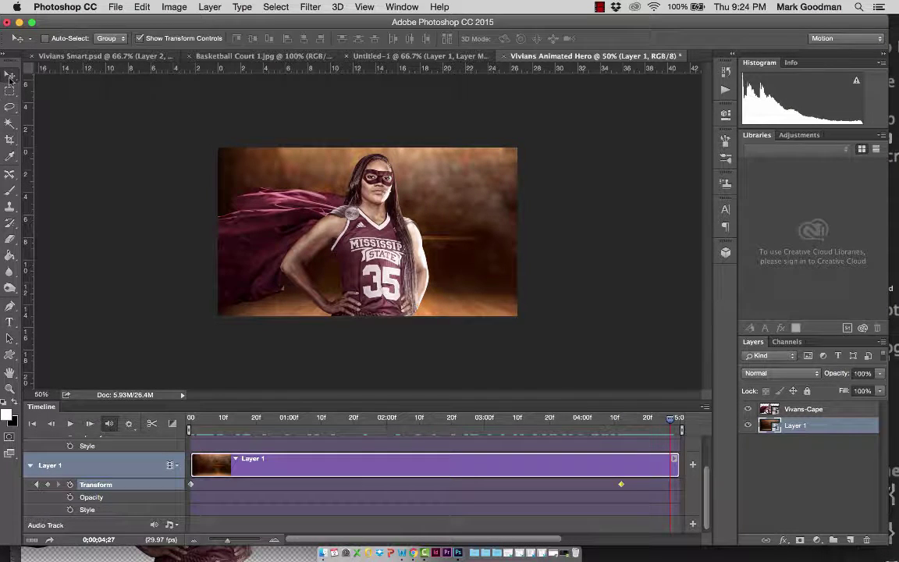
- Preview the combined player and court animation from the first frame to the end of the timeline
mouse_move(676, 423)
left_mouse_down()
mouse_move(599, 380)
mouse_move(565, 377)
mouse_move(677, 414)
left_mouse_up()
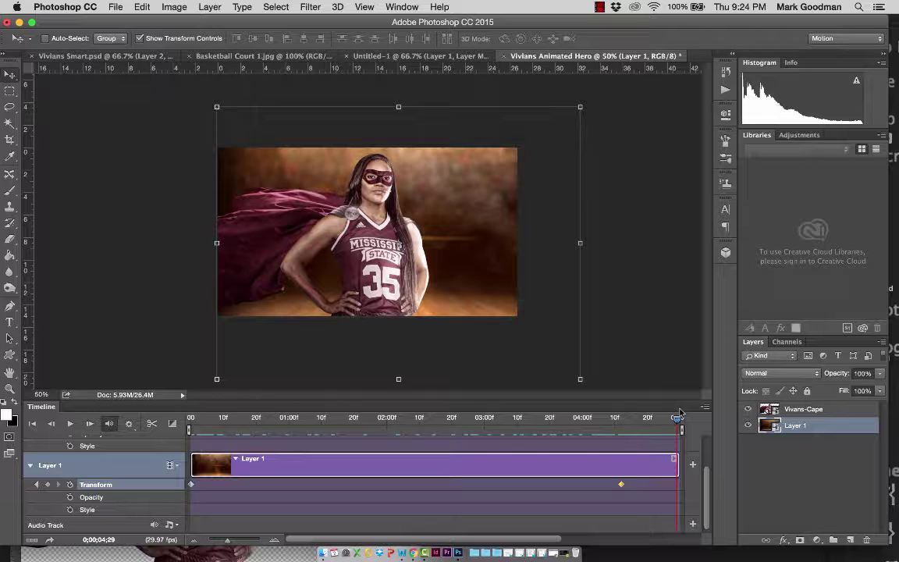
left_click_drag(677, 415, 191, 417)
key("space")
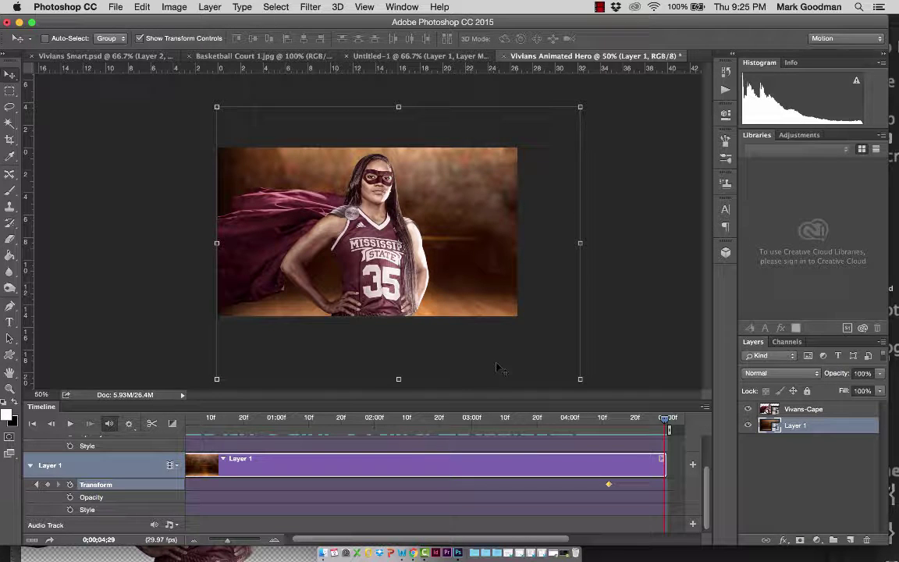
- Browse the installed fonts for the Type tool and set the font to Lucida Calligraphy Italic
left_click(10, 320)
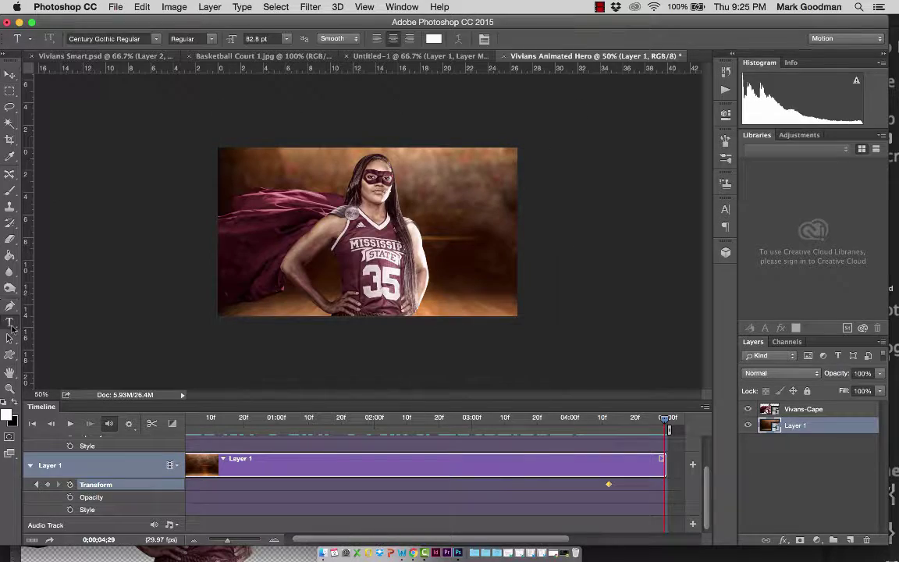
left_click(158, 40)
scroll(198, 296, "up", 15)
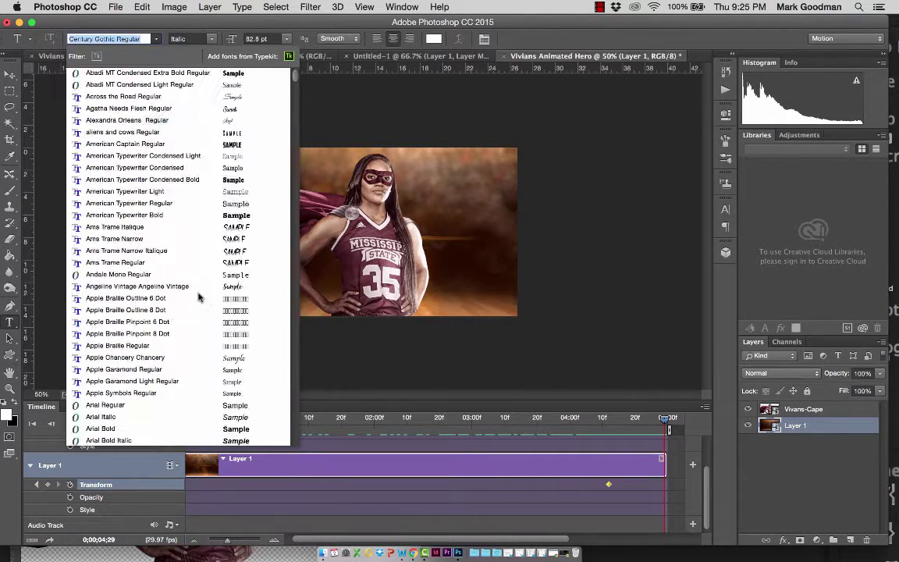
scroll(199, 297, "down", 20)
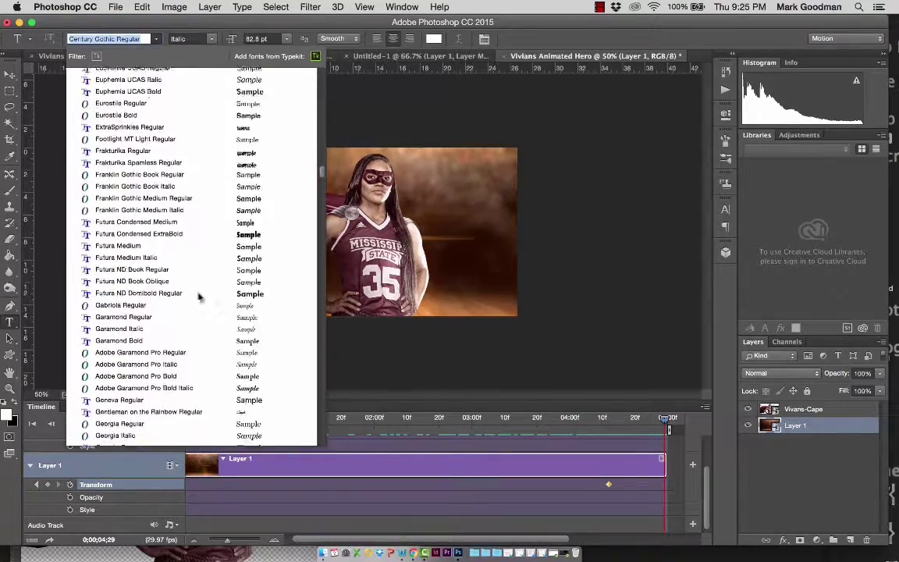
scroll(198, 296, "down", 20)
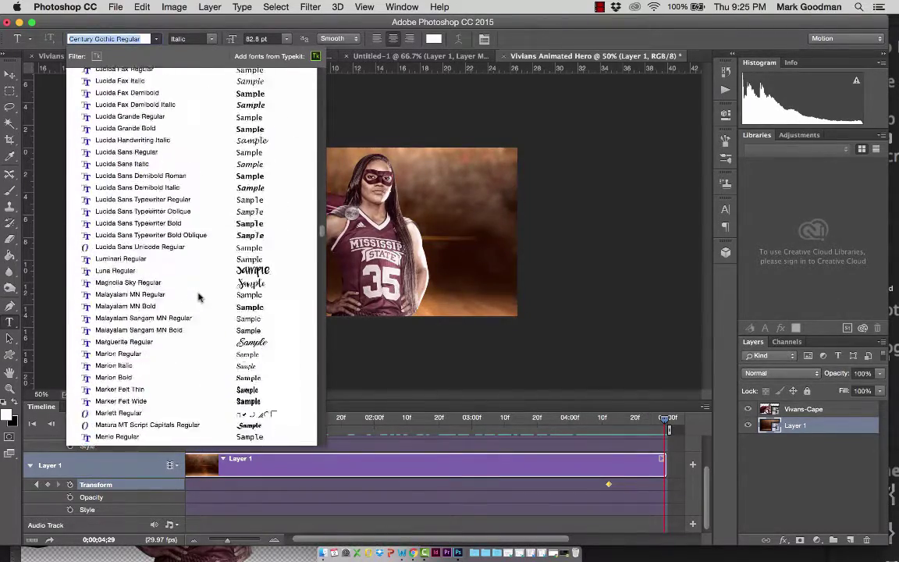
scroll(198, 297, "down", 10)
scroll(198, 296, "up", 12)
scroll(200, 297, "down", 1)
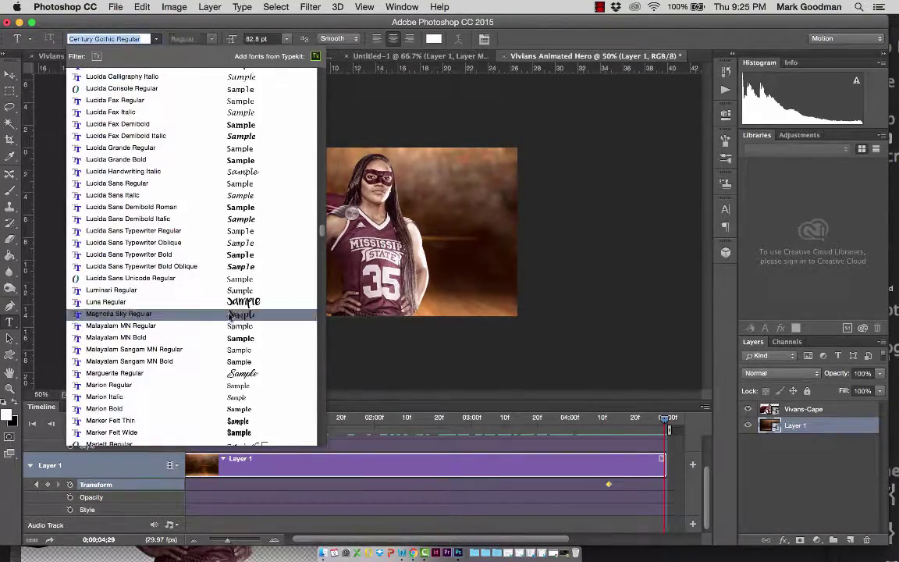
left_click(155, 37)
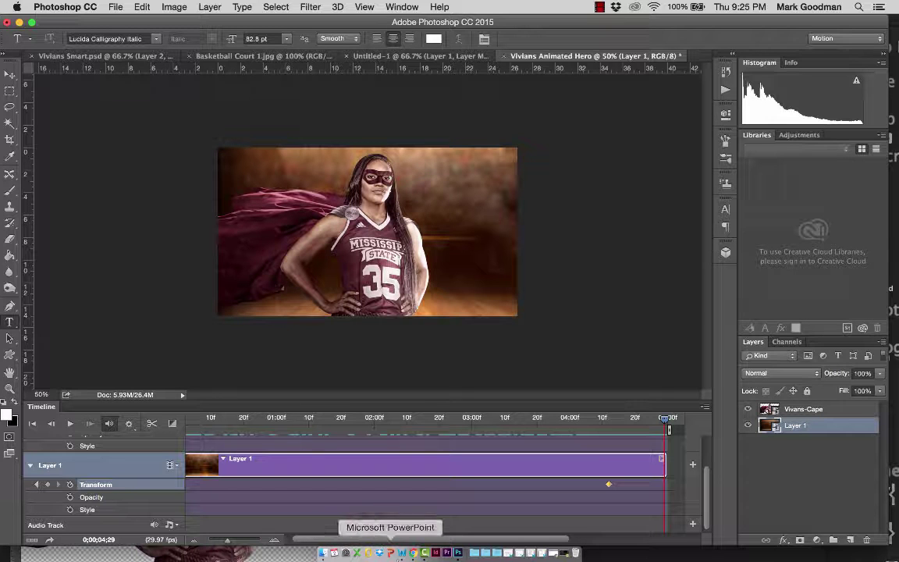
key("F4")
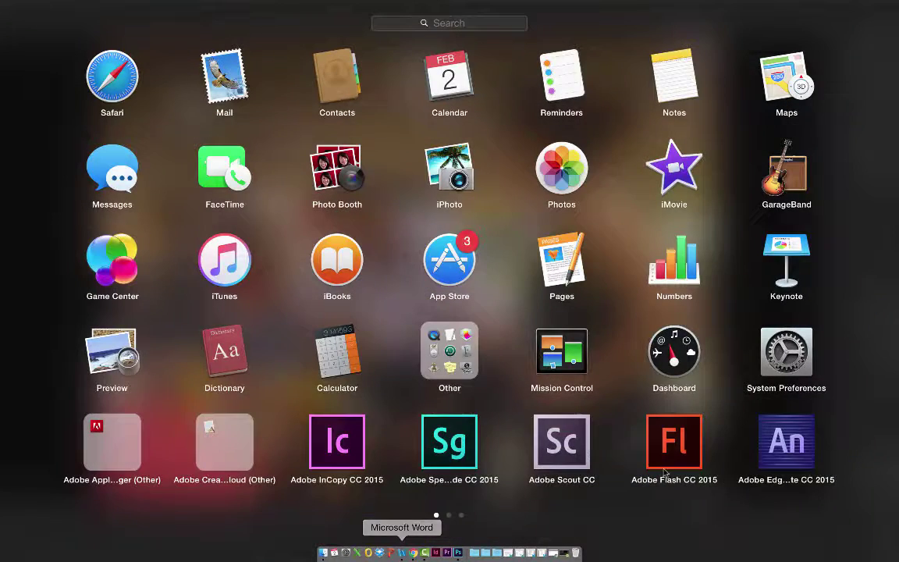
left_click(463, 523)
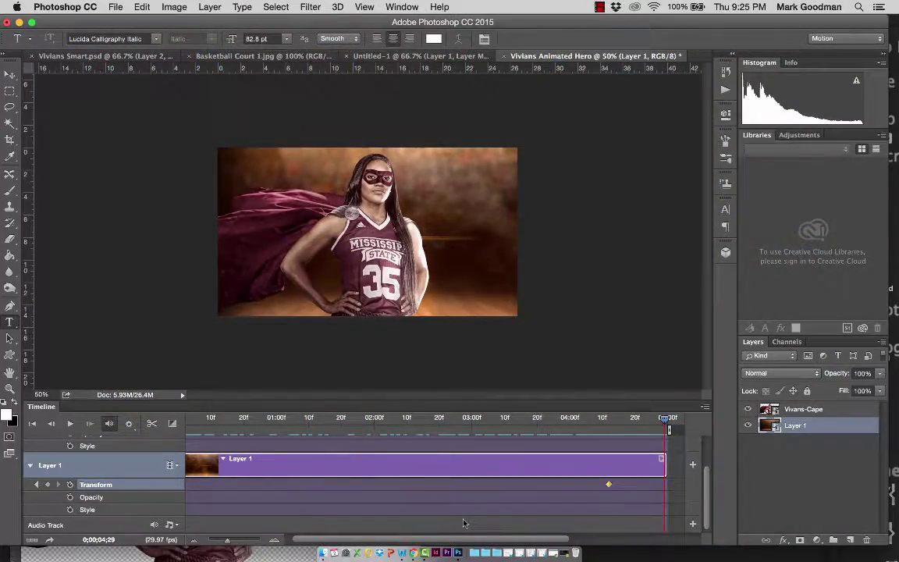
key("F4")
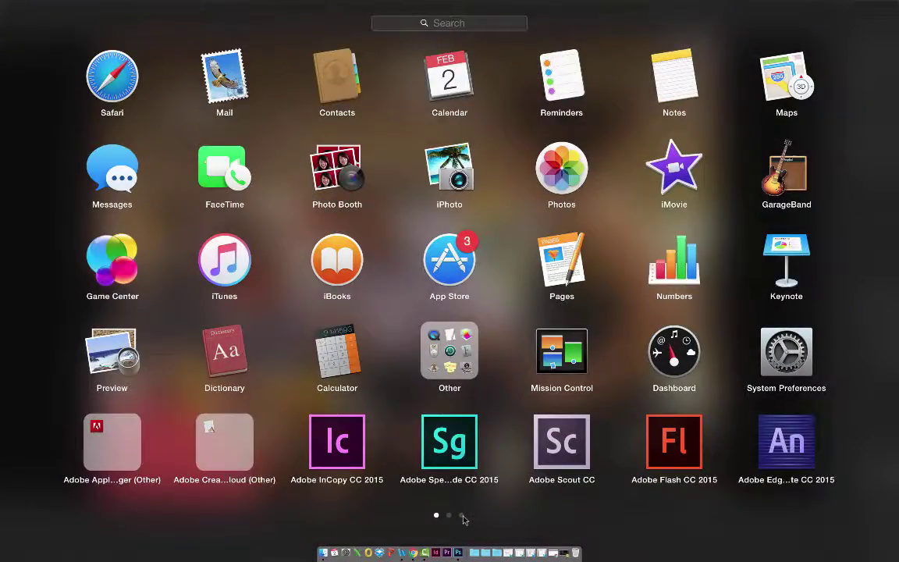
left_click(462, 516)
left_click(463, 523)
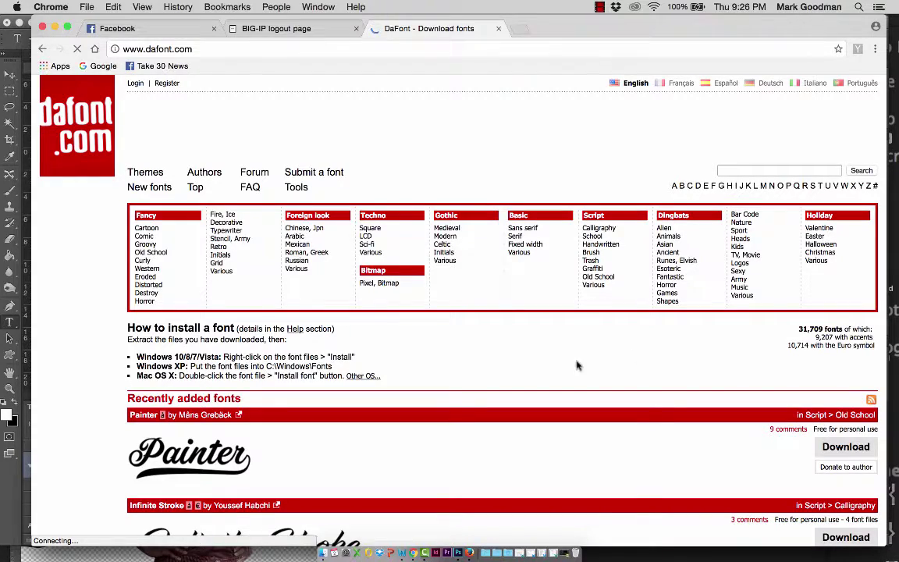
scroll(558, 372, "down", 5)
scroll(558, 371, "down", 3)
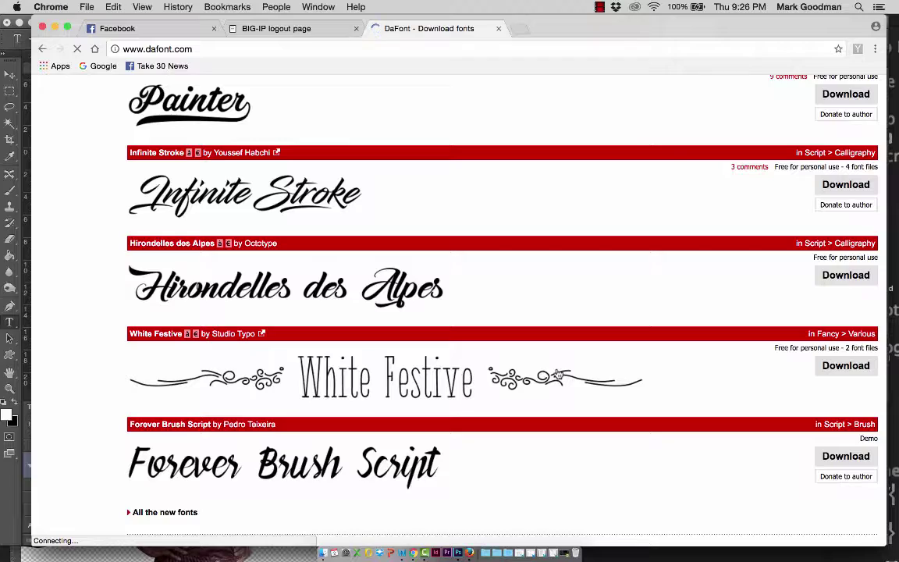
scroll(557, 371, "up", 8)
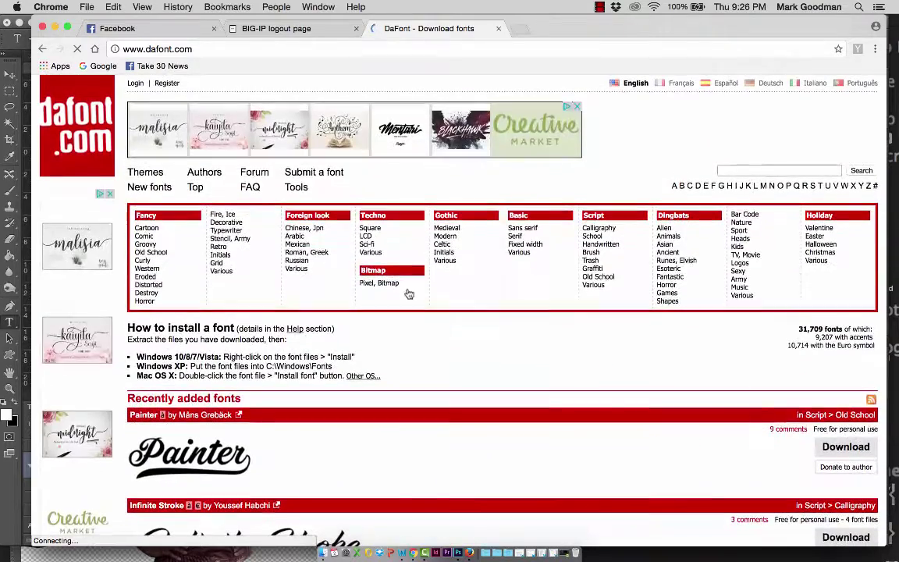
- Browse the Fancy > Curly and Gothic > Modern font categories on dafont.com
left_click(145, 260)
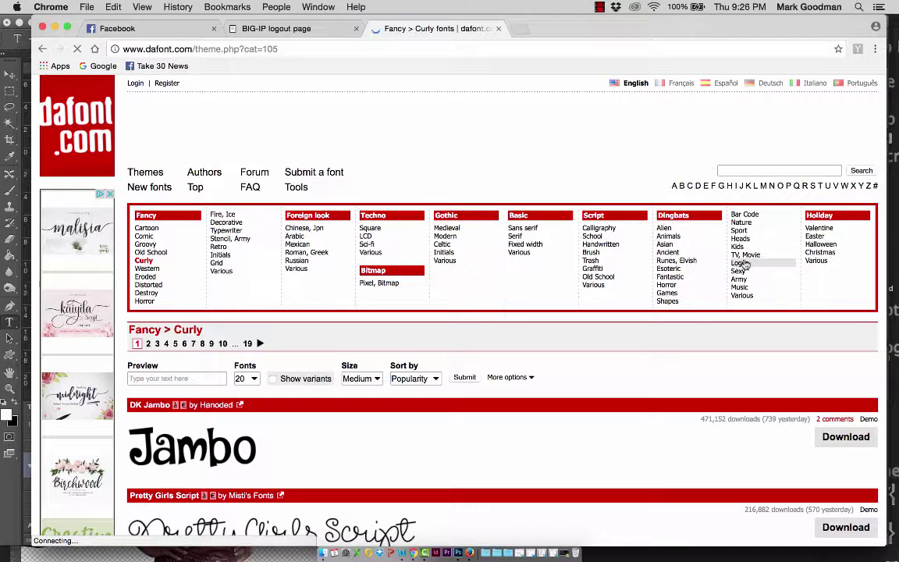
left_click(446, 237)
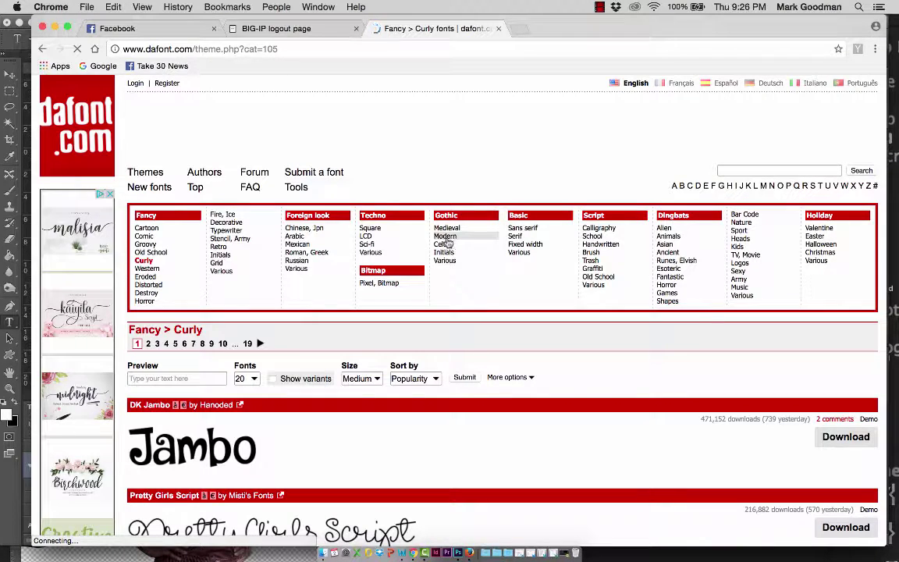
scroll(513, 471, "down", 5)
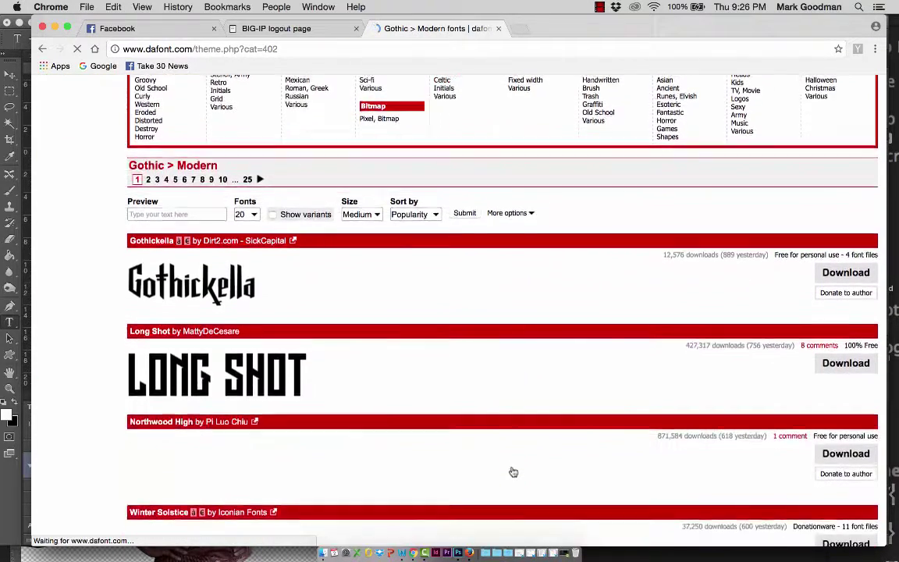
scroll(513, 471, "up", 5)
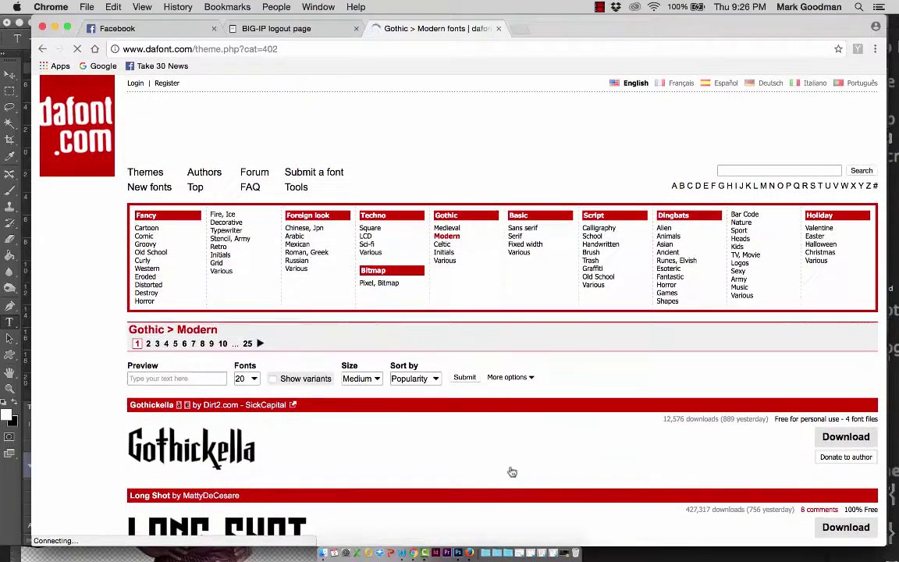
- Preview the text "Next Game" in the Gothic > Modern fonts and look through the samples
left_click(144, 377)
type("Next Game")
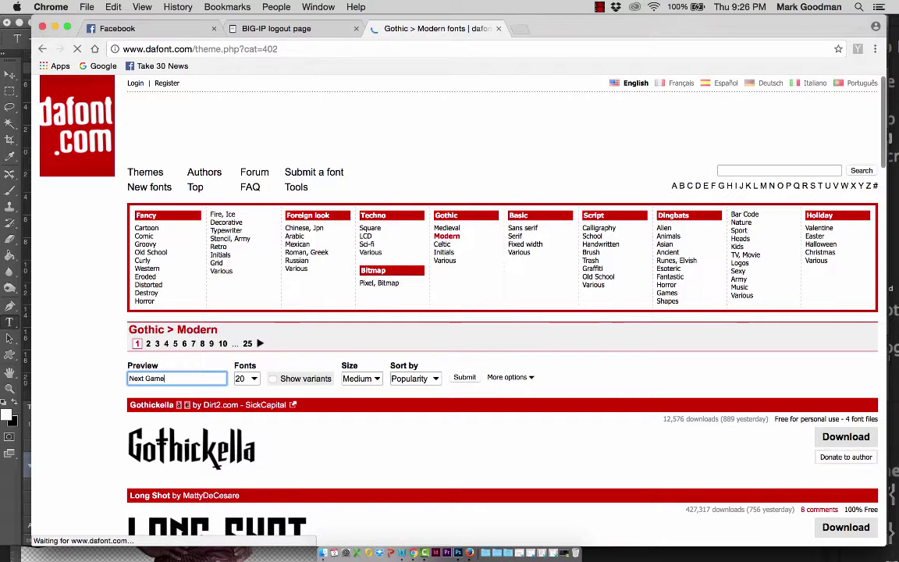
scroll(538, 488, "down", 1)
scroll(538, 488, "down", 12)
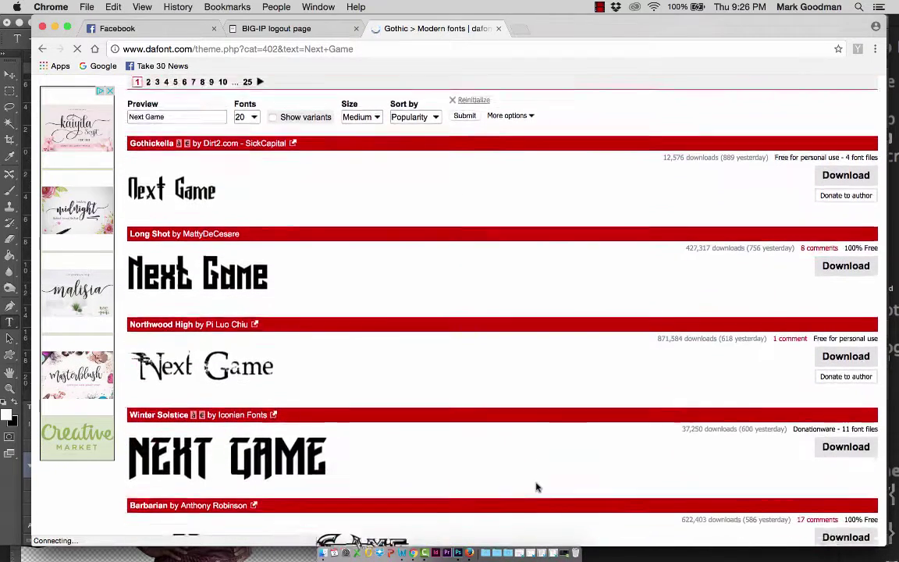
scroll(538, 488, "up", 12)
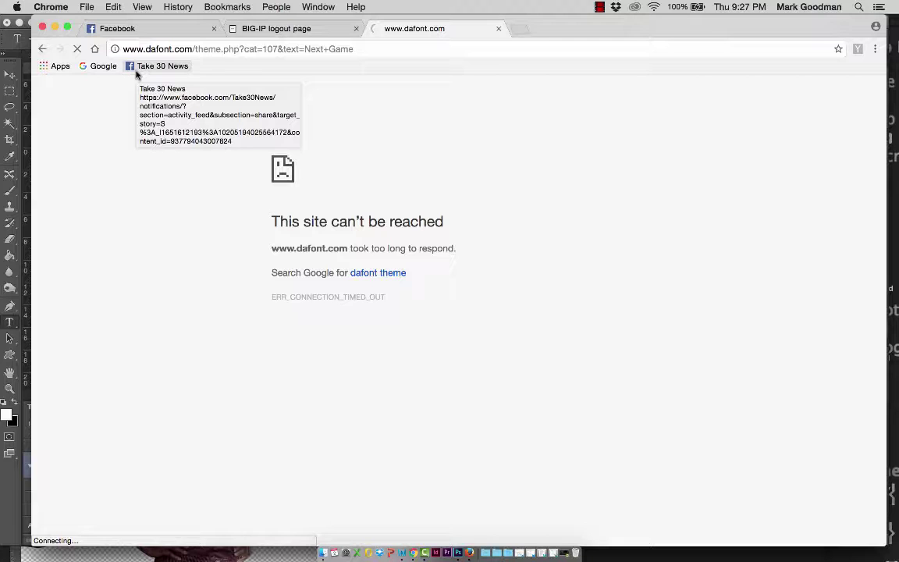
- Switch to Photoshop and open the Render Video export settings for the Vivians Animated Hero composition
left_click(458, 552)
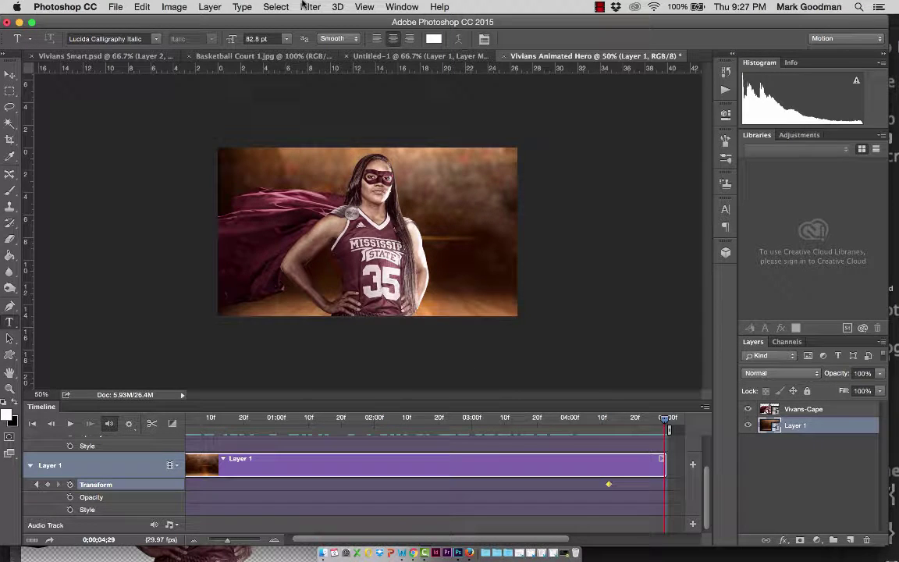
left_click(366, 6)
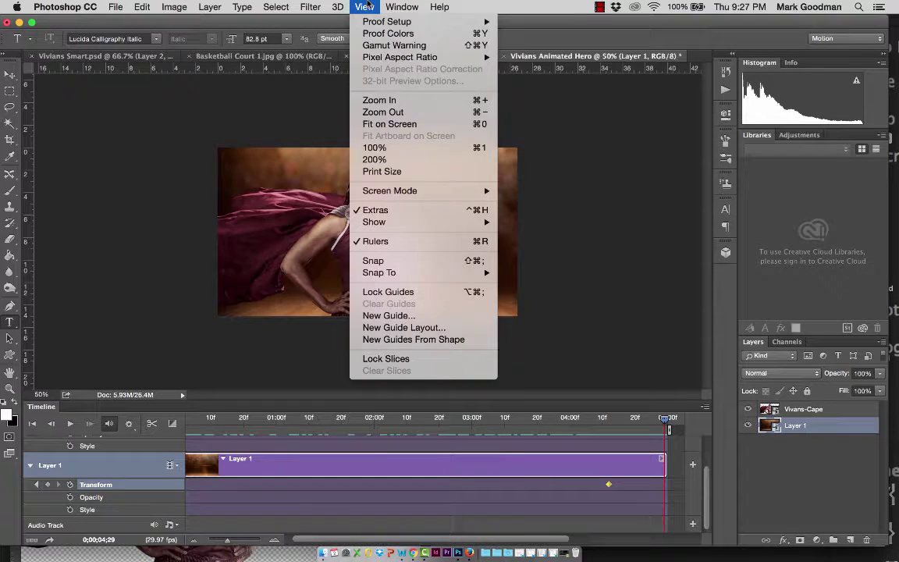
mouse_move(408, 4)
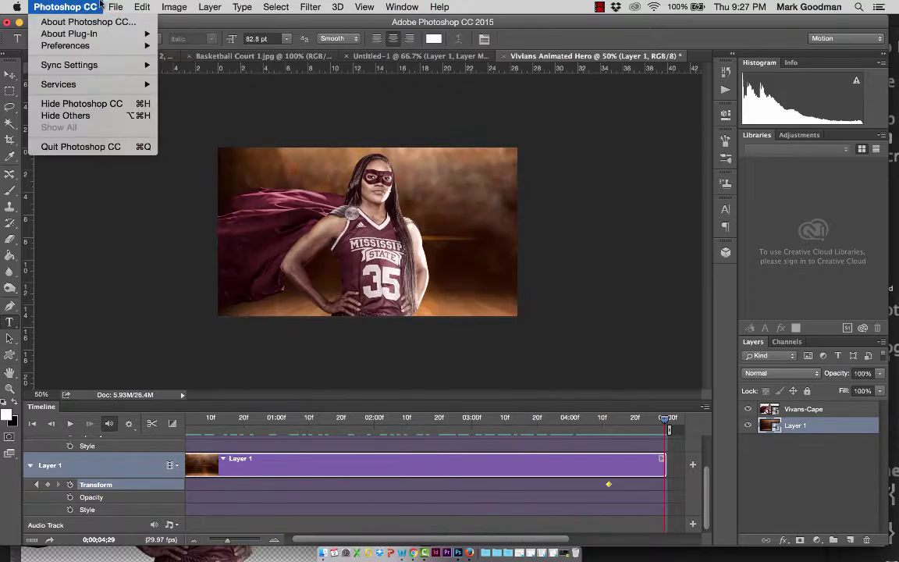
mouse_move(137, 5)
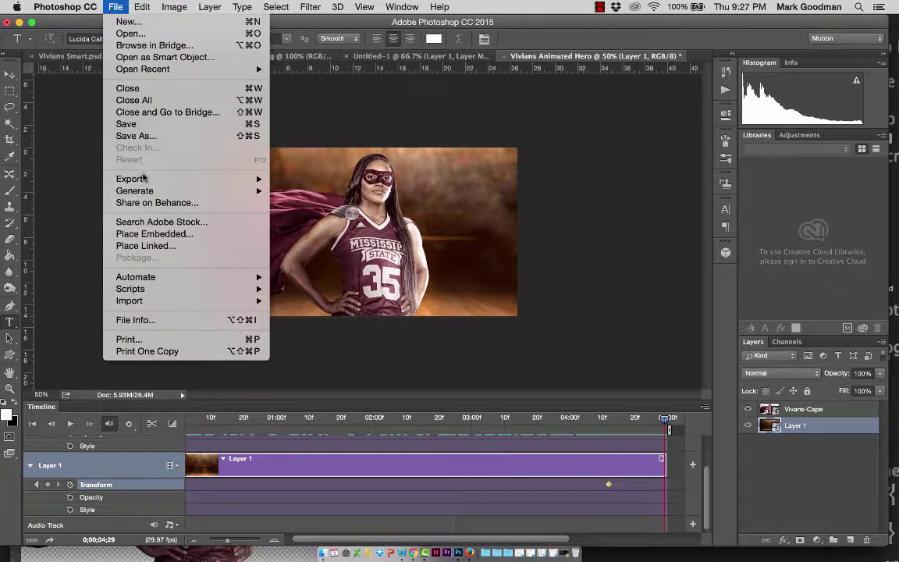
mouse_move(144, 181)
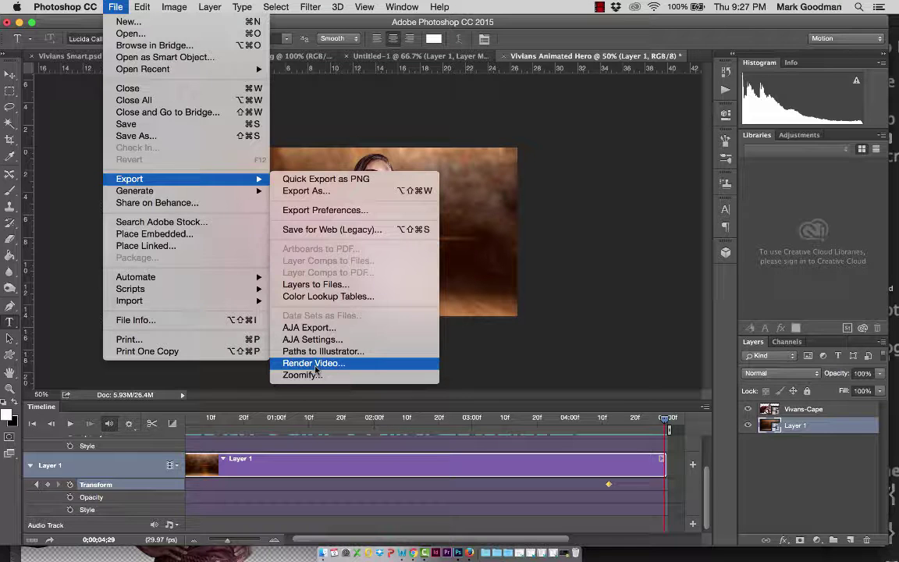
left_click(315, 363)
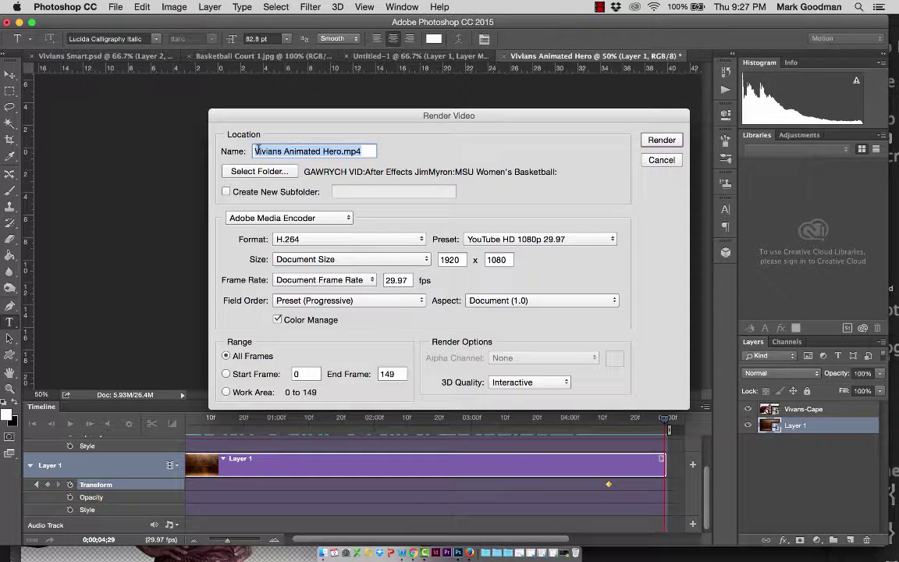
- Render Vivians Animated Hero.mp4 as H.264 with the YouTube HD 1080p 29.97 preset and Preset (Progressive) field order
left_click(253, 150)
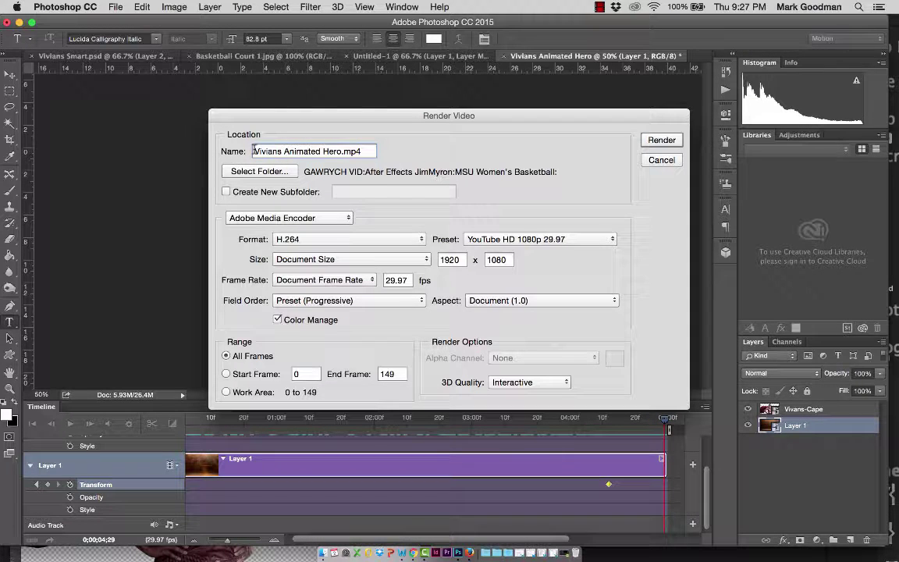
left_click(332, 151, "shift")
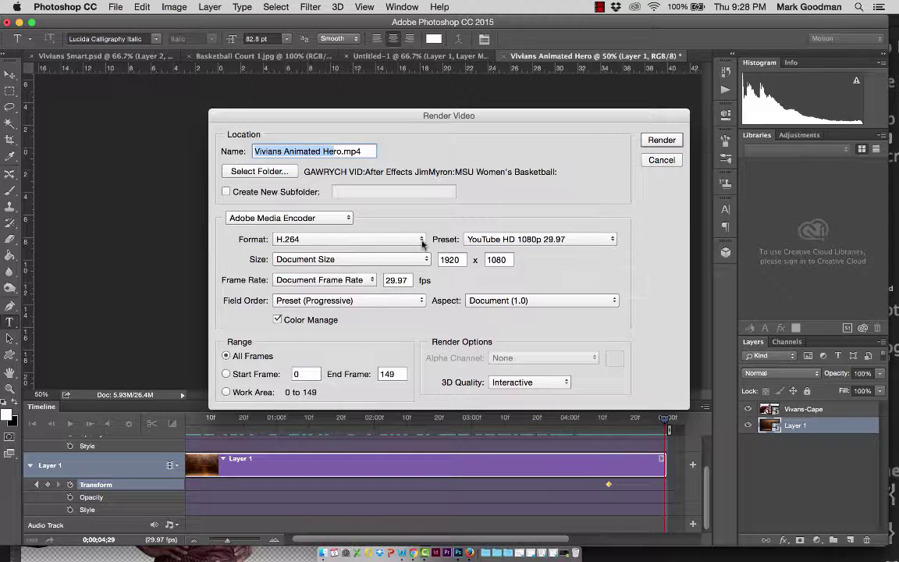
left_click(609, 240)
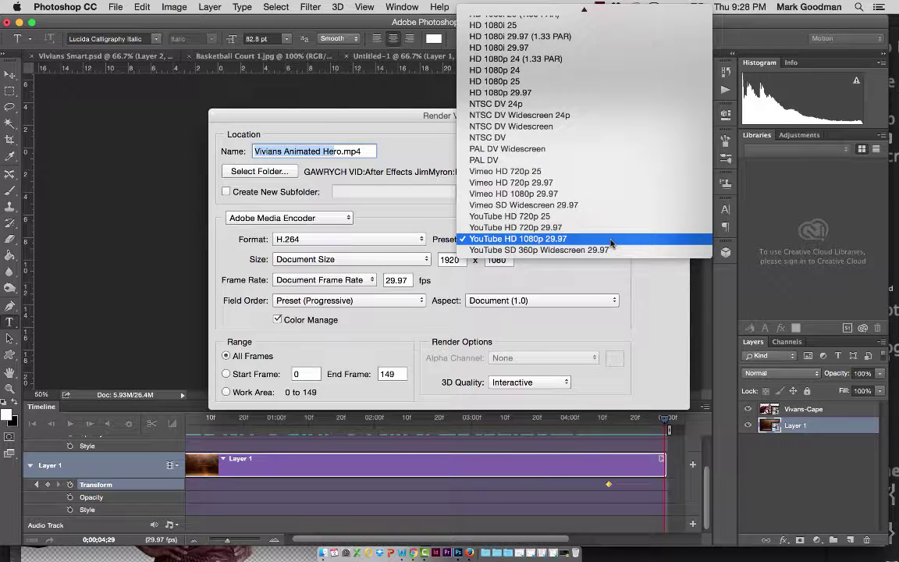
left_click(611, 241)
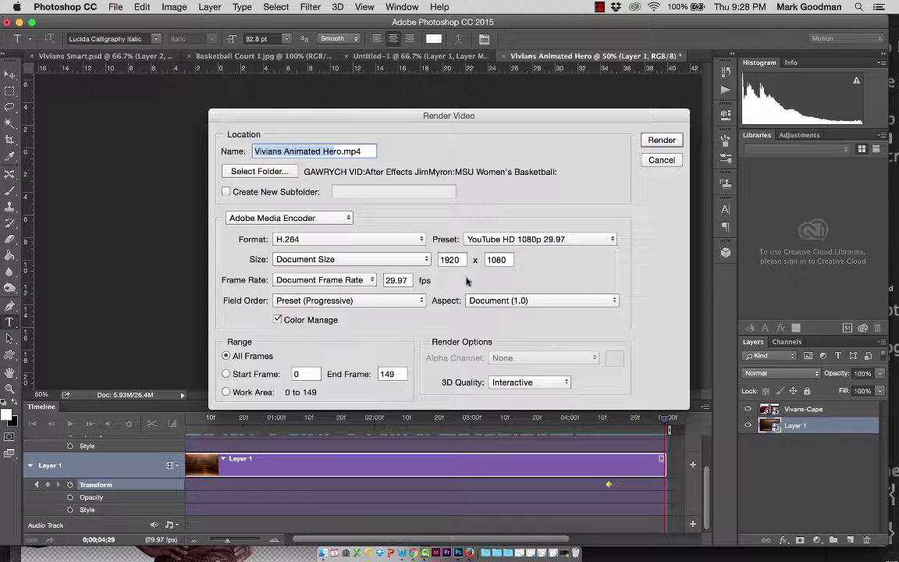
left_click(421, 301)
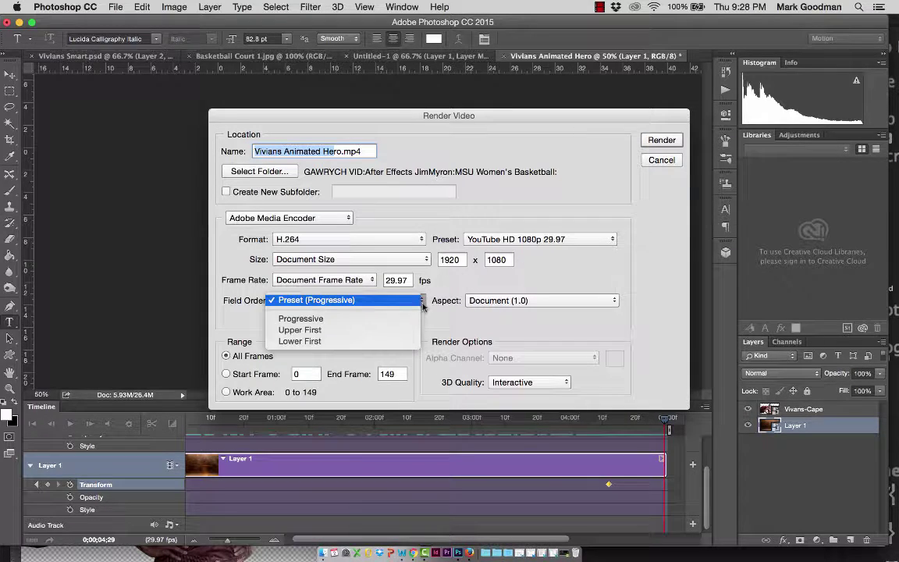
left_click(422, 305)
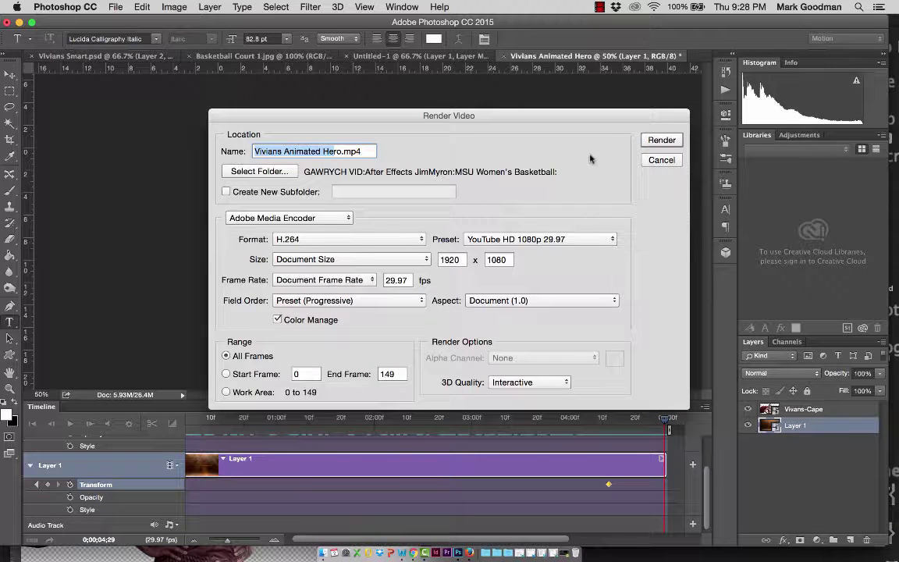
left_click(661, 141)
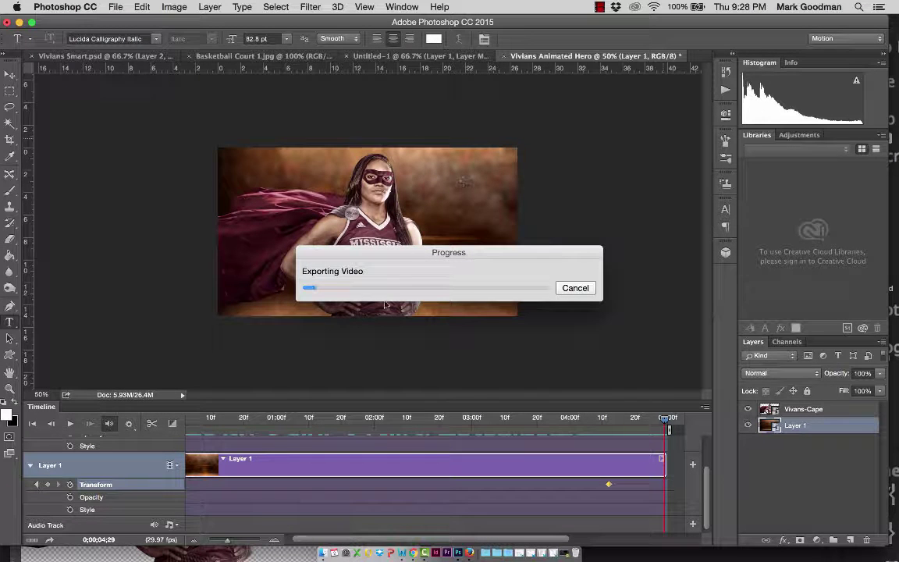
- Switch to Finder, widen the file name column in the MSU Women's Basketball folder, and move its window clear of the export progress
left_click(324, 552)
left_click_drag(447, 35, 523, 44)
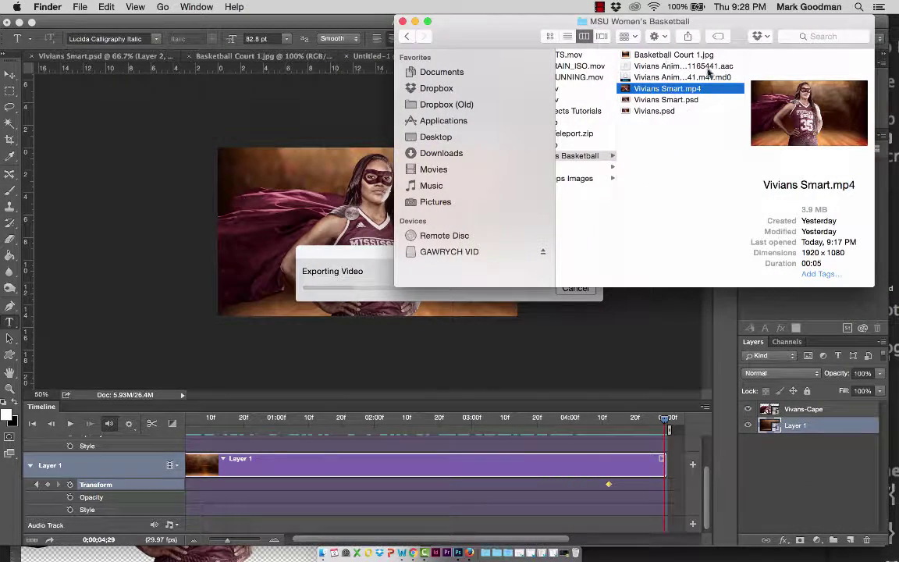
double_click(746, 72)
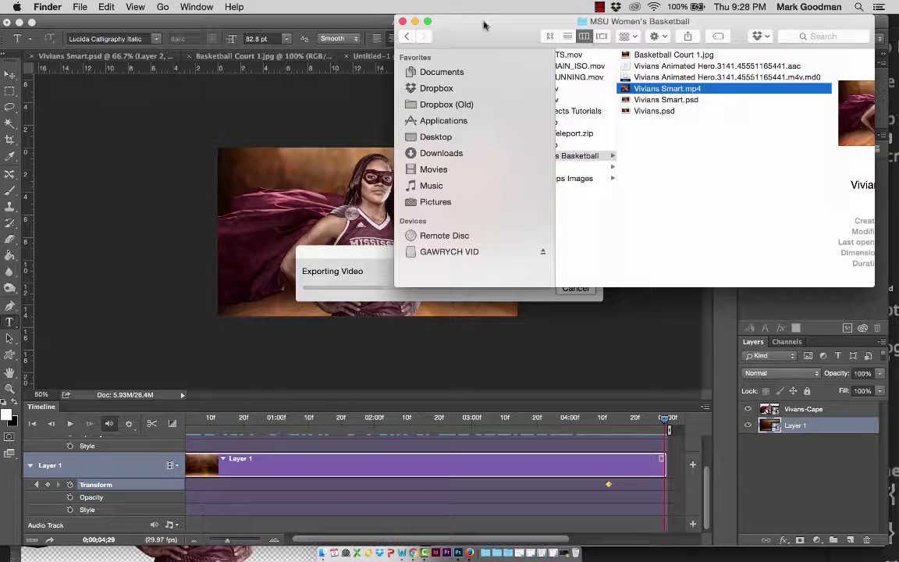
left_click_drag(483, 24, 130, 303)
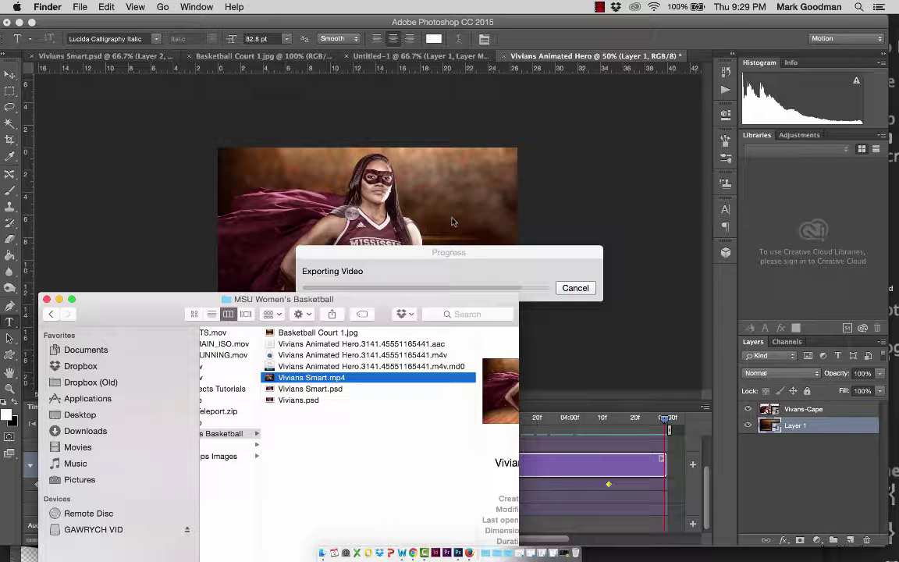
left_click(528, 255)
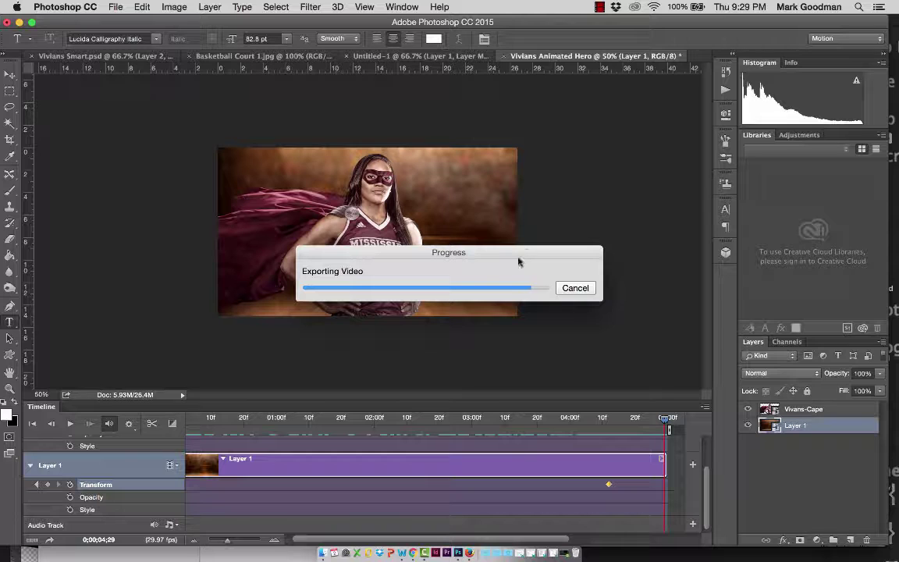
- Open the rendered Vivians Animated Hero.mp4 from the MSU Women's Basketball folder and play it through
left_click(224, 555)
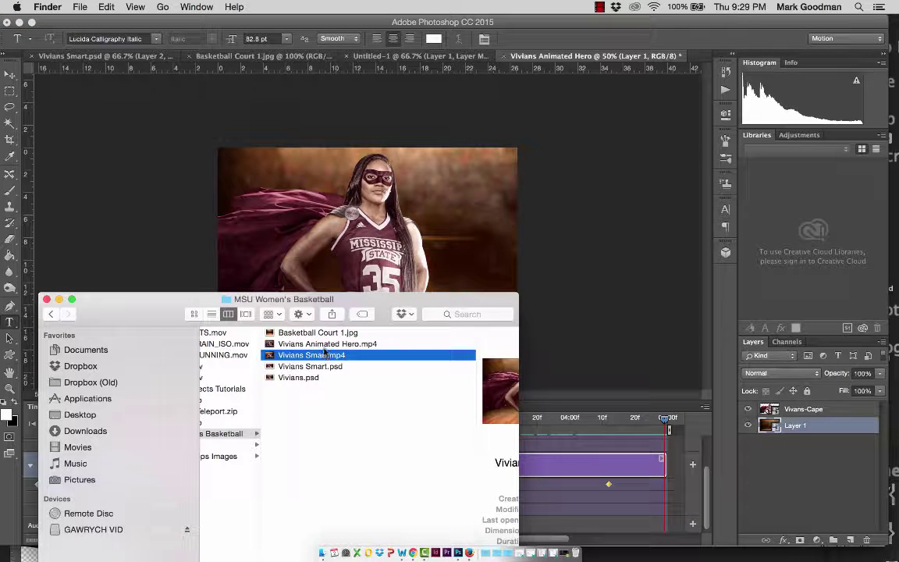
left_click(326, 344)
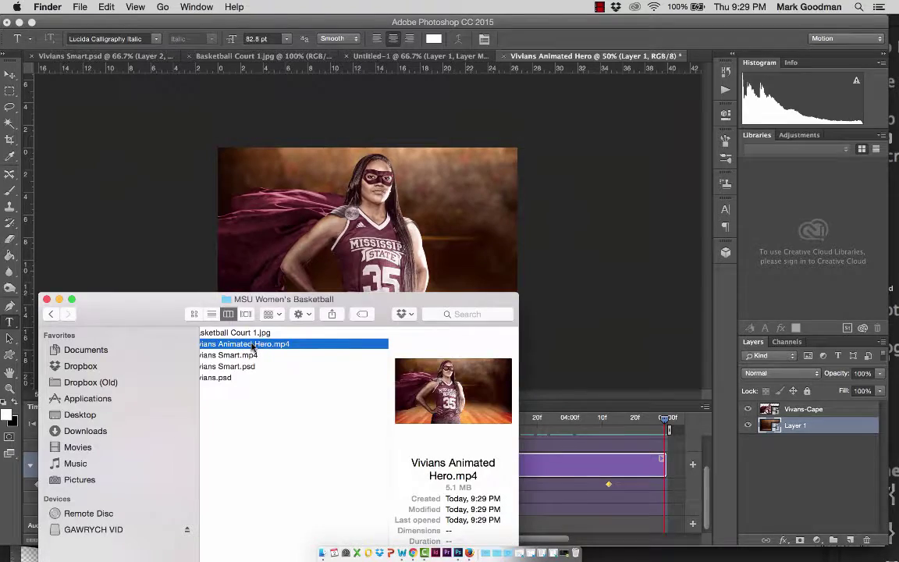
double_click(253, 346)
key("space")
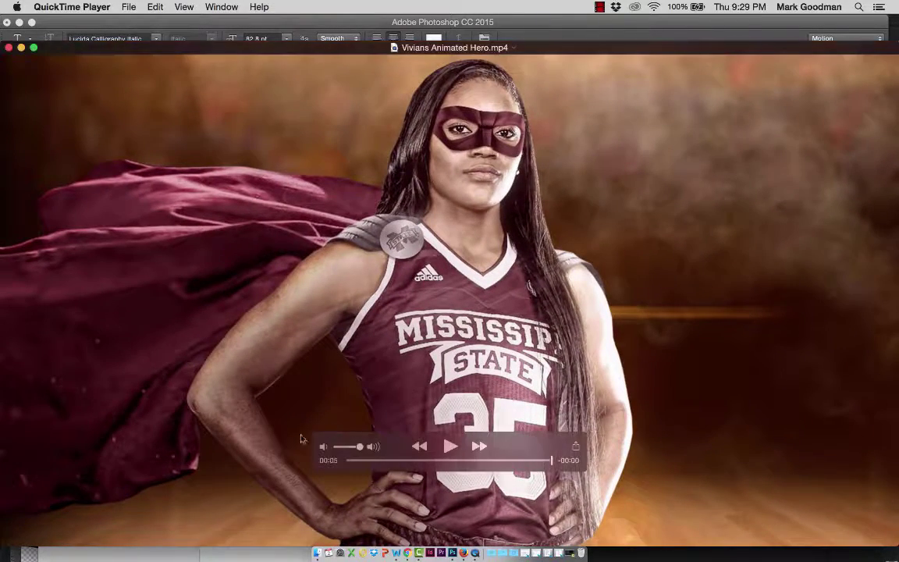
key("super+w")
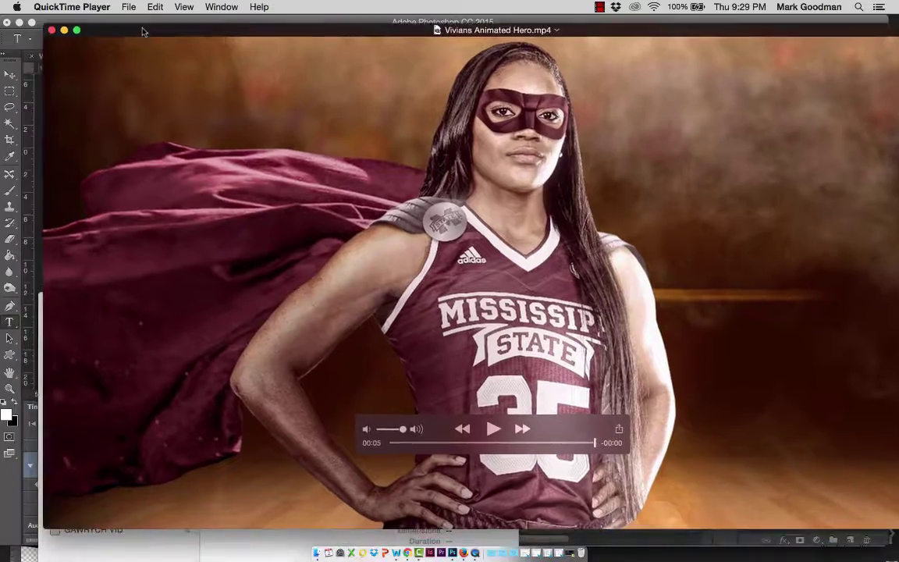
- Open Vivians Smart.mp4 from the same Finder folder and play it through
left_click(259, 541)
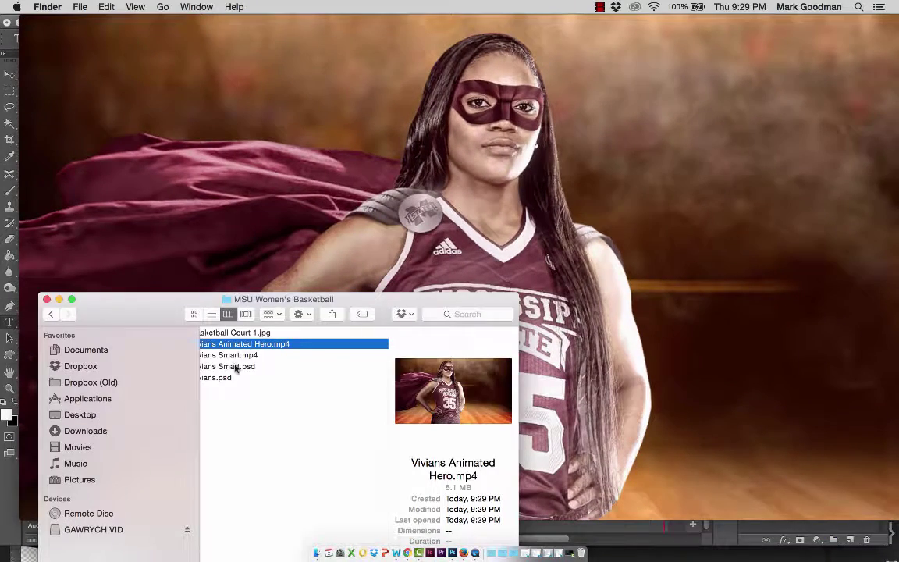
scroll(217, 425, "left", 3)
double_click(287, 354)
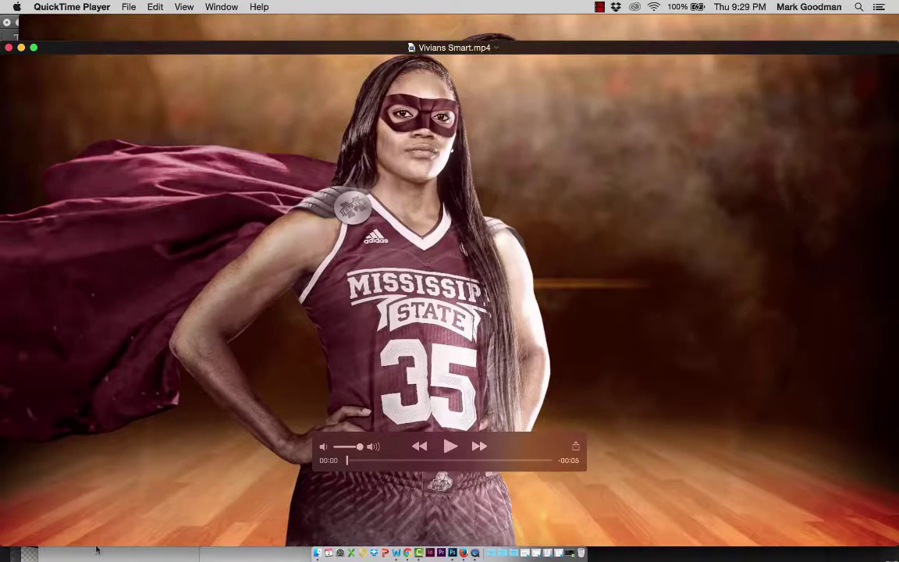
key("space")
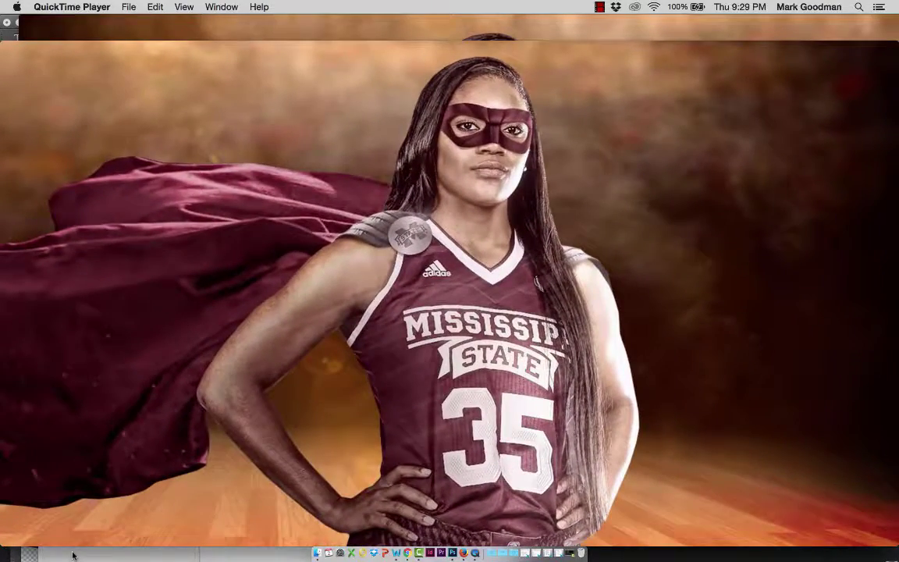
mouse_move(137, 273)
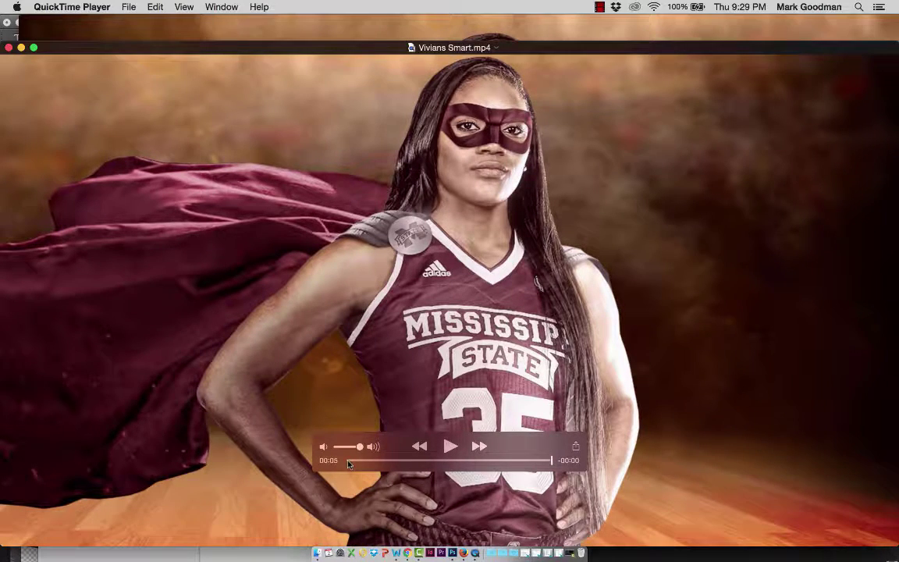
- Replay Vivians Smart.mp4 from the start, followed by Vivians Animated Hero.mp4, to compare their motion
left_click(349, 461)
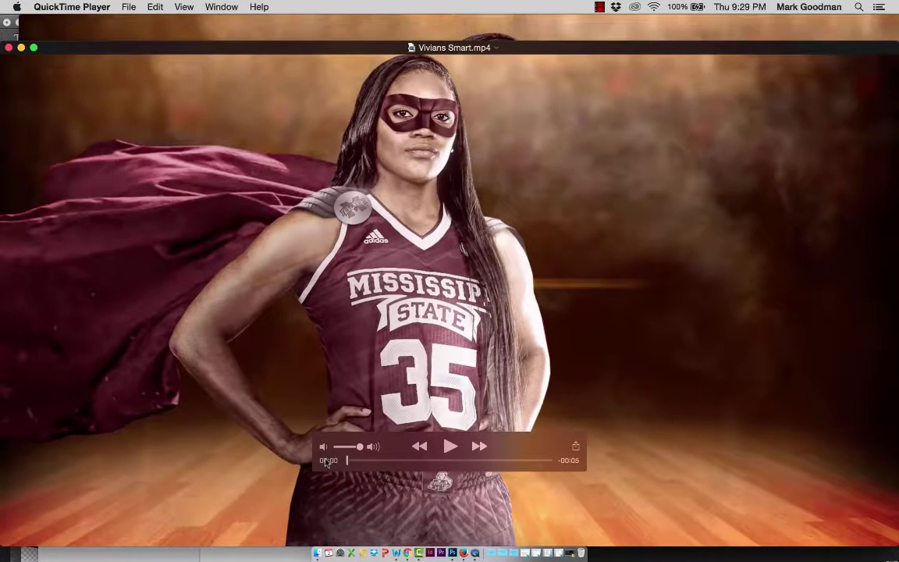
key("space")
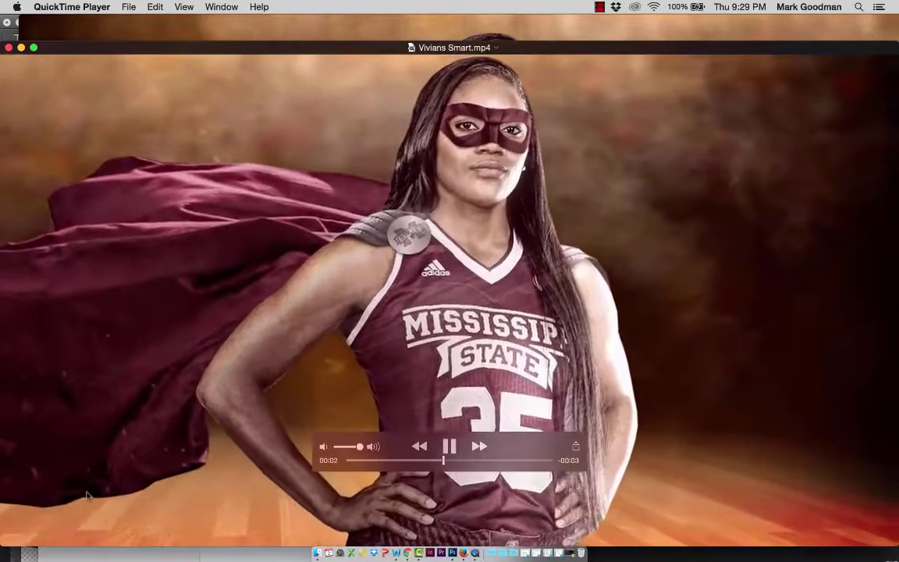
left_click(152, 27)
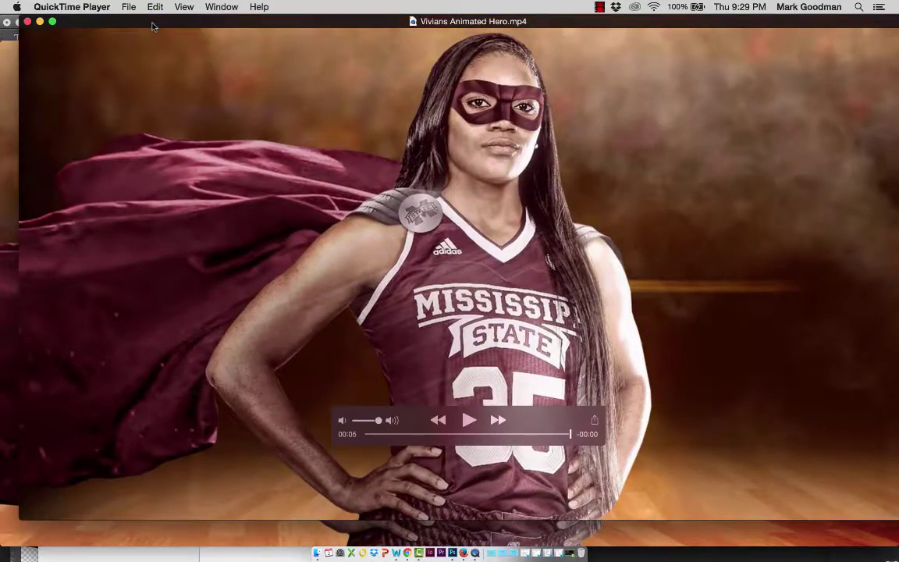
key("space")
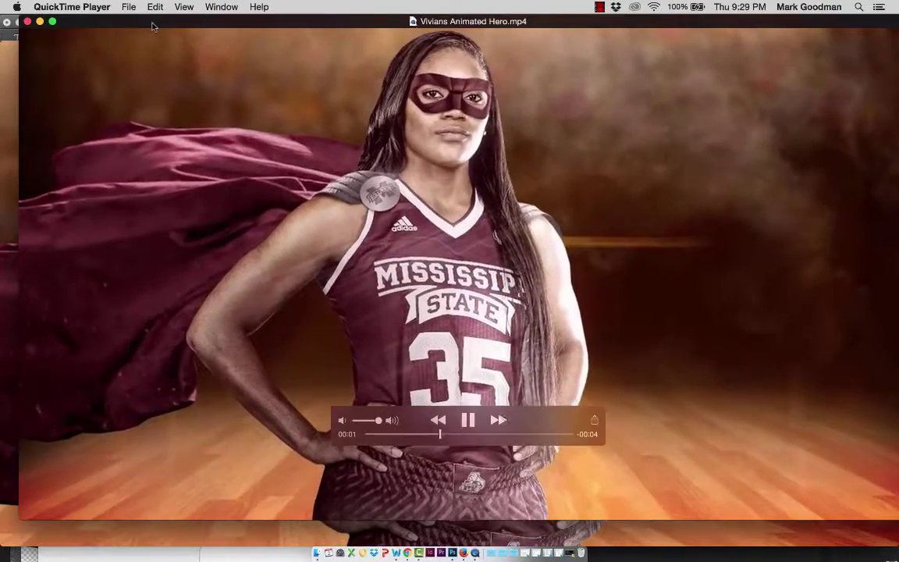